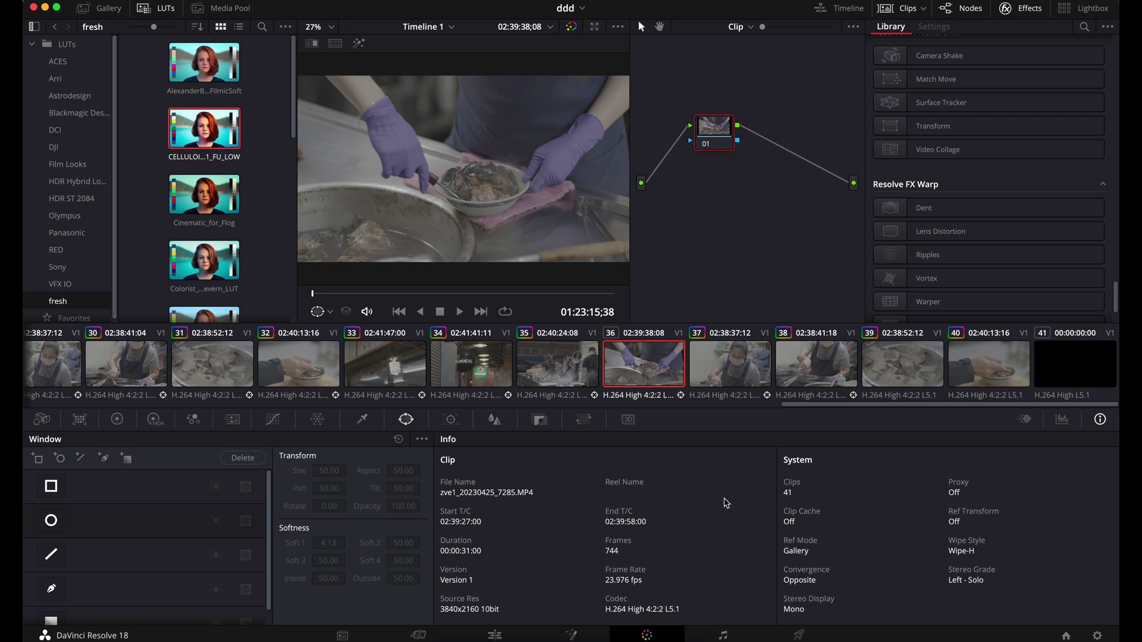
- Apply Dehancer Pro 6.3.0 from Film Emulation to node 01, showing Rec.709 and Kodak Vision3 250D
{"action": "left_click", "coordinate": [1031, 11]}
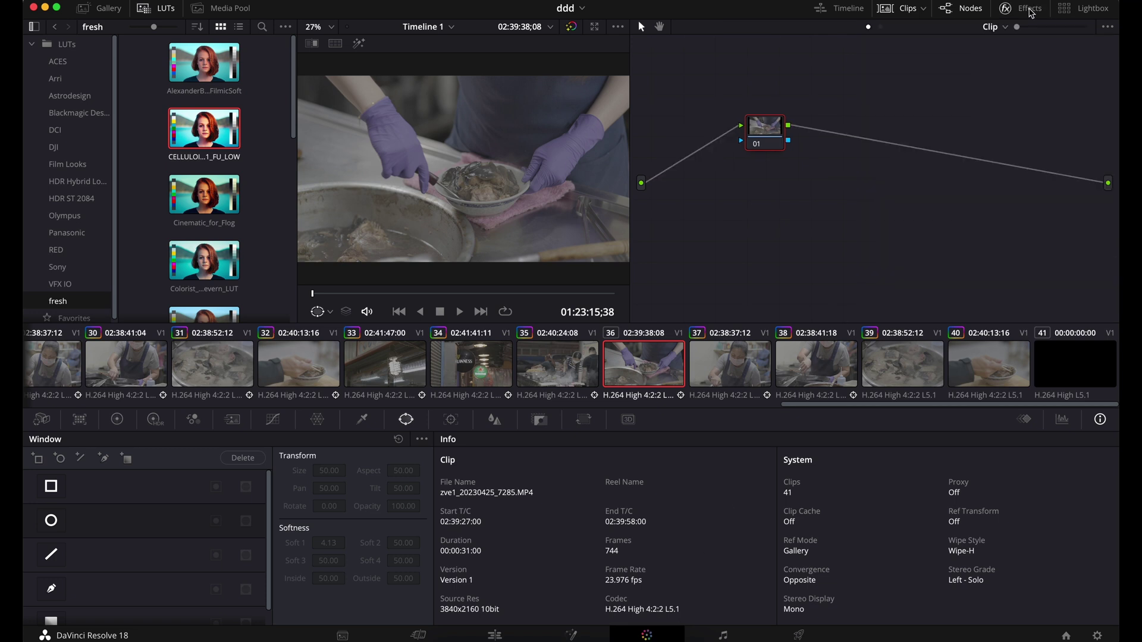
{"action": "left_click", "coordinate": [1031, 10]}
{"action": "scroll", "coordinate": [976, 243], "scroll_direction": "down", "scroll_amount": 3}
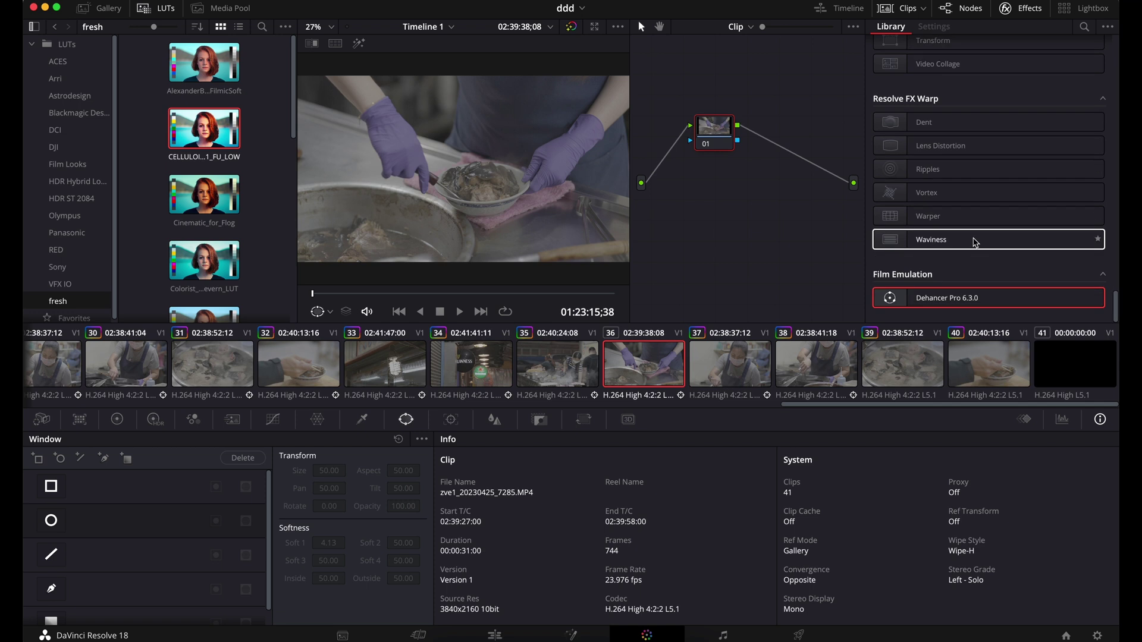
{"action": "left_click_drag", "start_coordinate": [958, 304], "coordinate": [722, 137]}
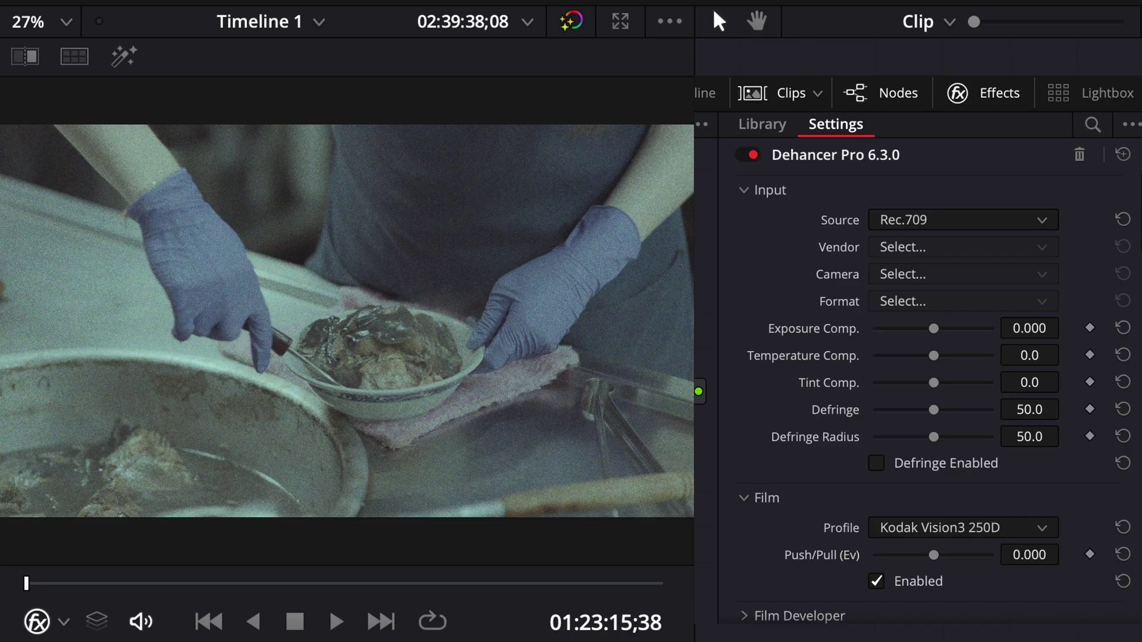
- Collapse the Input, Film, Film Compression, Expand, Print, Film Grain, Halation, Bloom and Vignette sections
{"action": "left_click", "coordinate": [762, 193]}
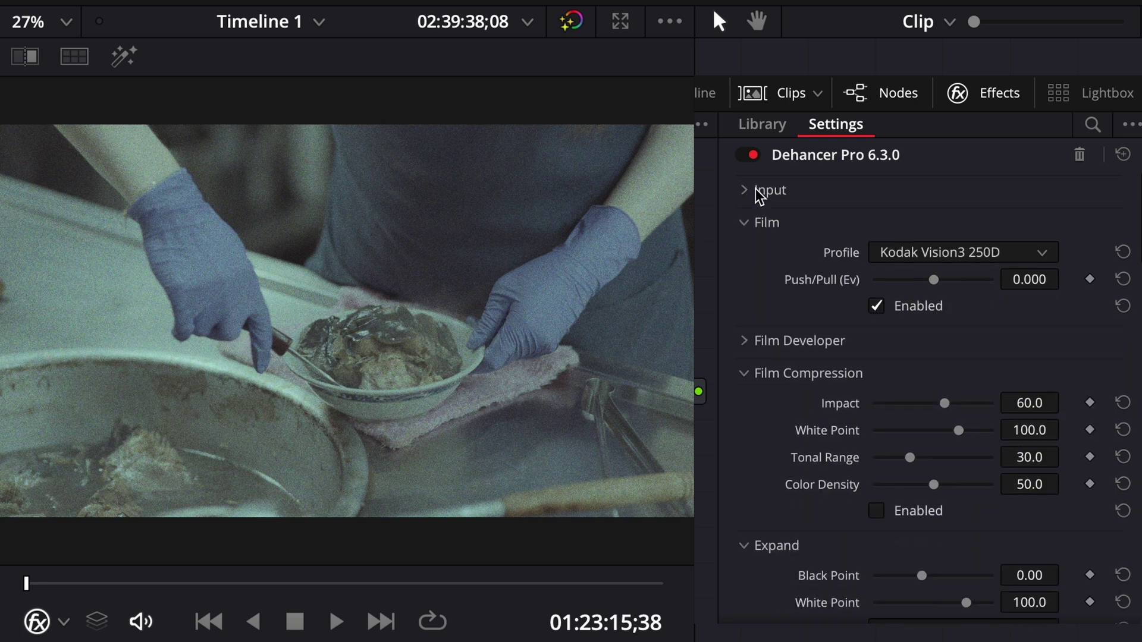
{"action": "left_click", "coordinate": [758, 223]}
{"action": "left_click", "coordinate": [760, 290]}
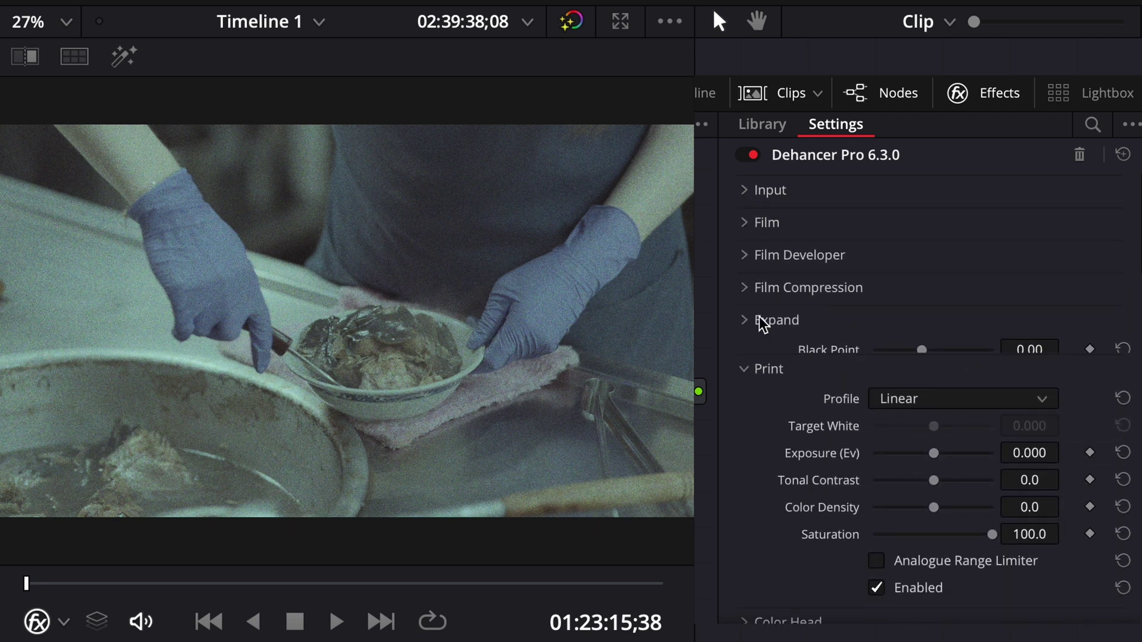
{"action": "left_click", "coordinate": [761, 319]}
{"action": "left_click", "coordinate": [760, 355]}
{"action": "left_click", "coordinate": [758, 418]}
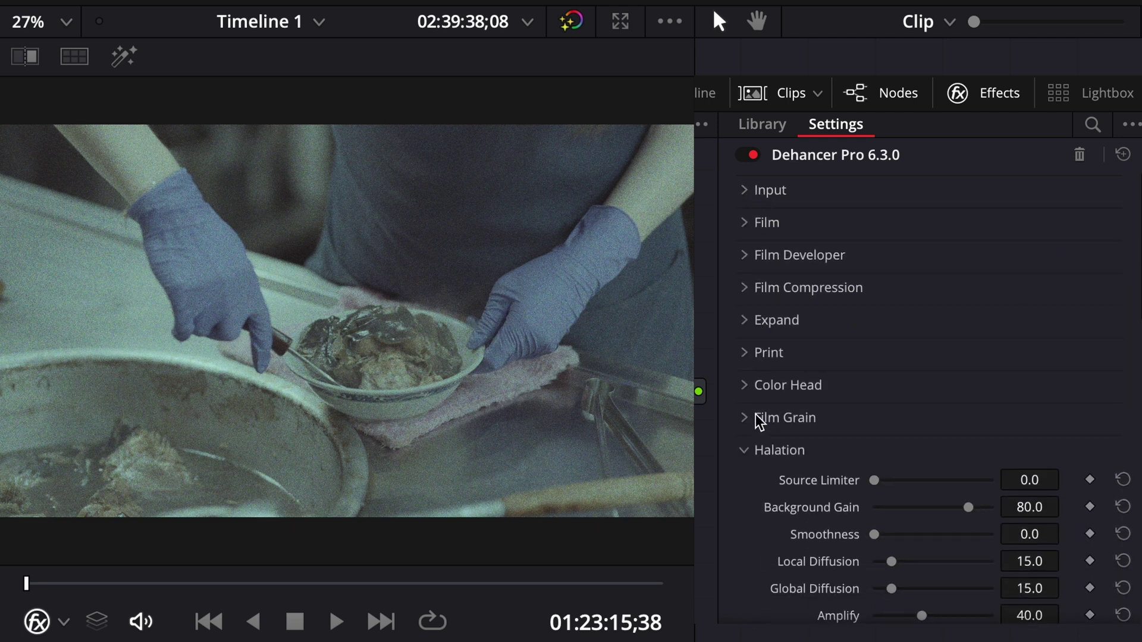
{"action": "left_click", "coordinate": [760, 453]}
{"action": "left_click", "coordinate": [760, 487]}
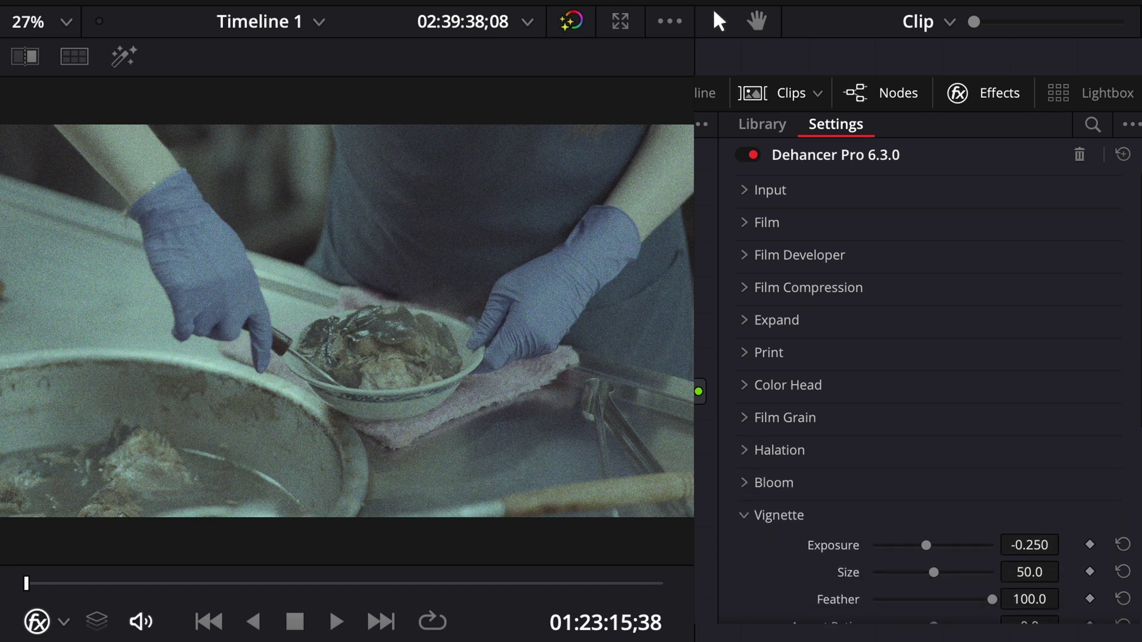
{"action": "left_click", "coordinate": [760, 515]}
- Briefly reopen Film Grain, then collapse it and the Options section
{"action": "scroll", "coordinate": [758, 548], "scroll_direction": "down", "scroll_amount": 5}
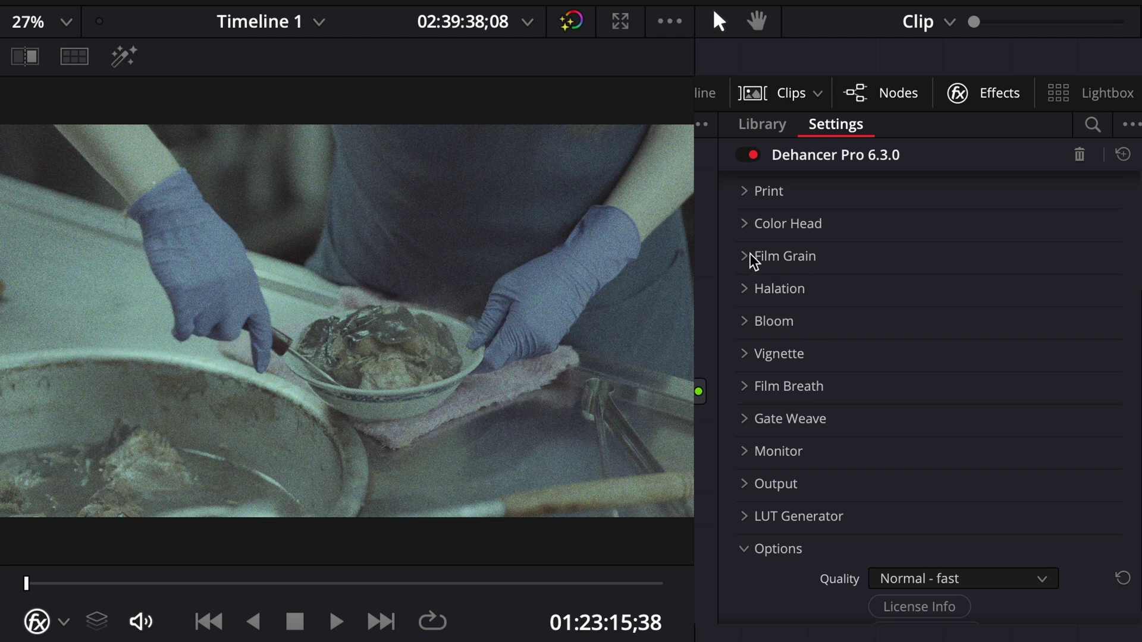
{"action": "left_click", "coordinate": [751, 257]}
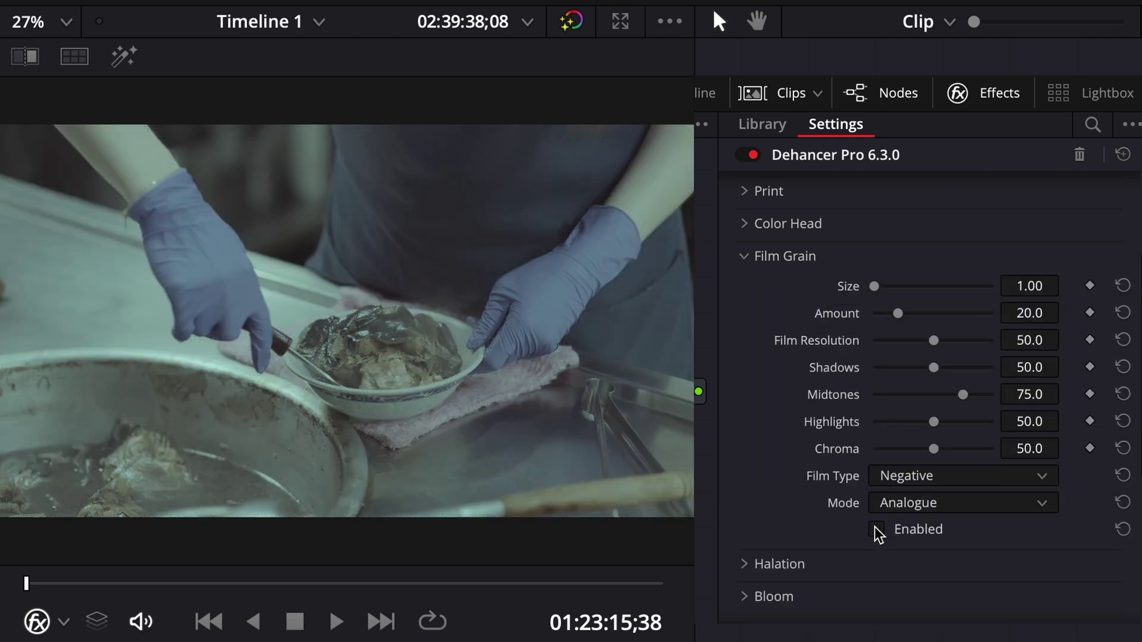
{"action": "left_click", "coordinate": [749, 262]}
{"action": "left_click", "coordinate": [751, 549]}
{"action": "scroll", "coordinate": [825, 420], "scroll_direction": "up", "scroll_amount": 3}
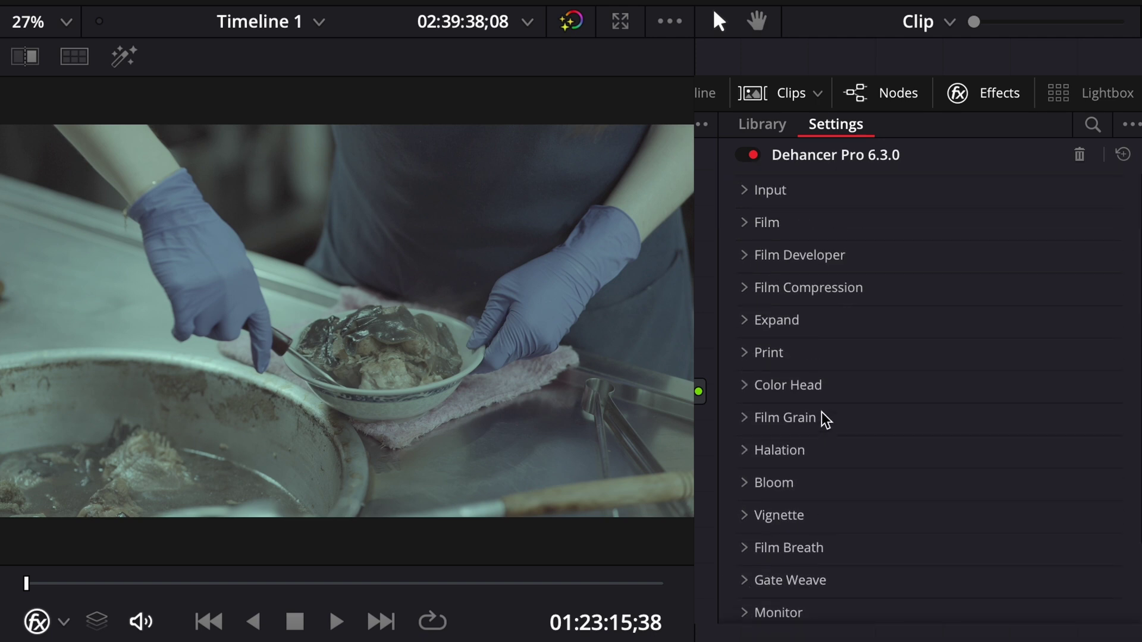
- Set the Input source to Choose Camera with vendor Sony and camera Alpha 7S III
{"action": "left_click", "coordinate": [767, 193]}
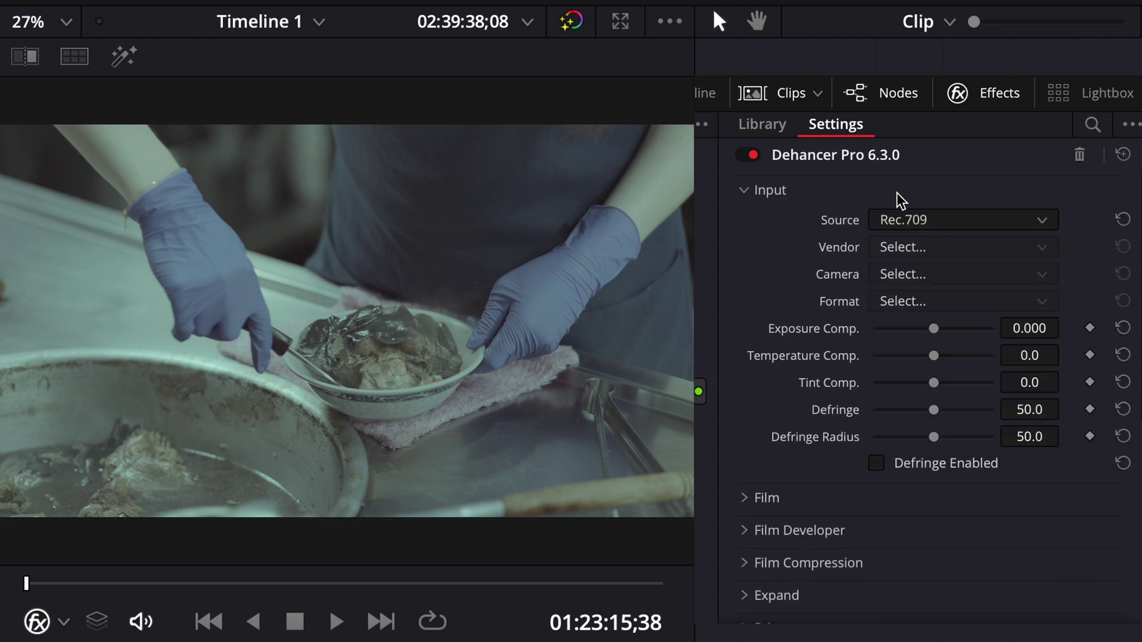
{"action": "left_click", "coordinate": [971, 223]}
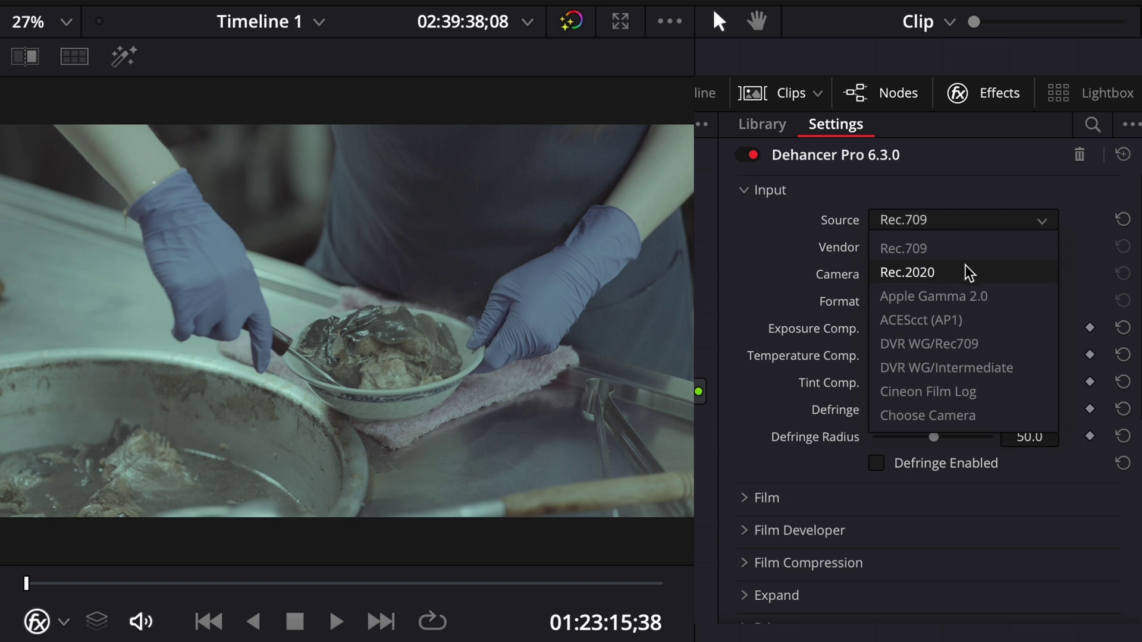
{"action": "left_click", "coordinate": [954, 416]}
{"action": "left_click", "coordinate": [956, 249]}
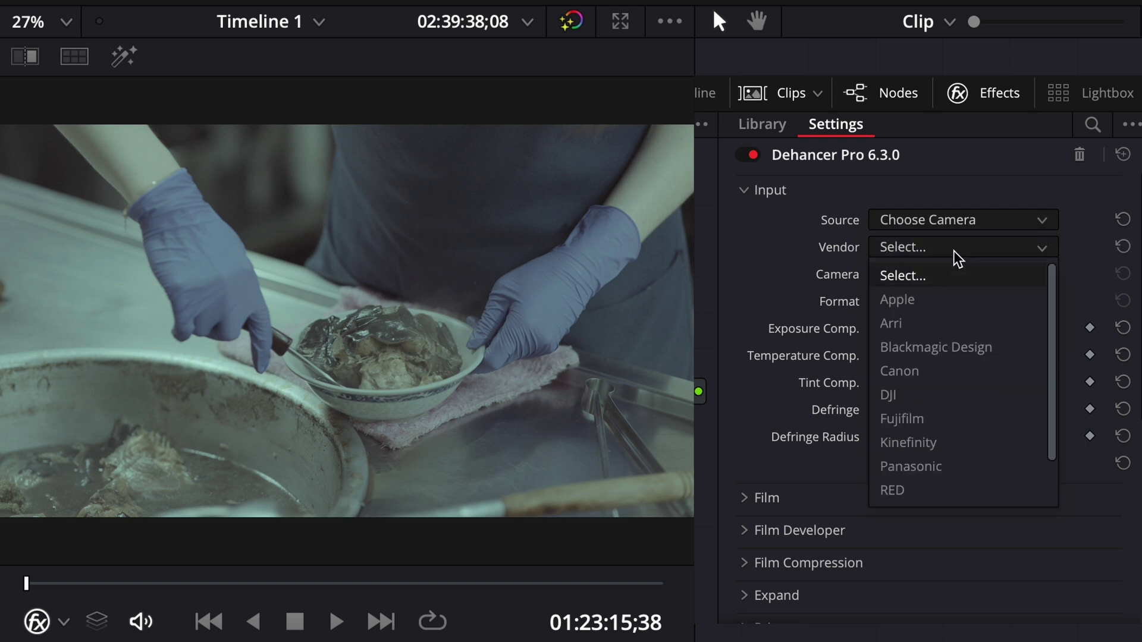
{"action": "scroll", "coordinate": [955, 387], "scroll_direction": "down", "scroll_amount": 2}
{"action": "left_click", "coordinate": [932, 490]}
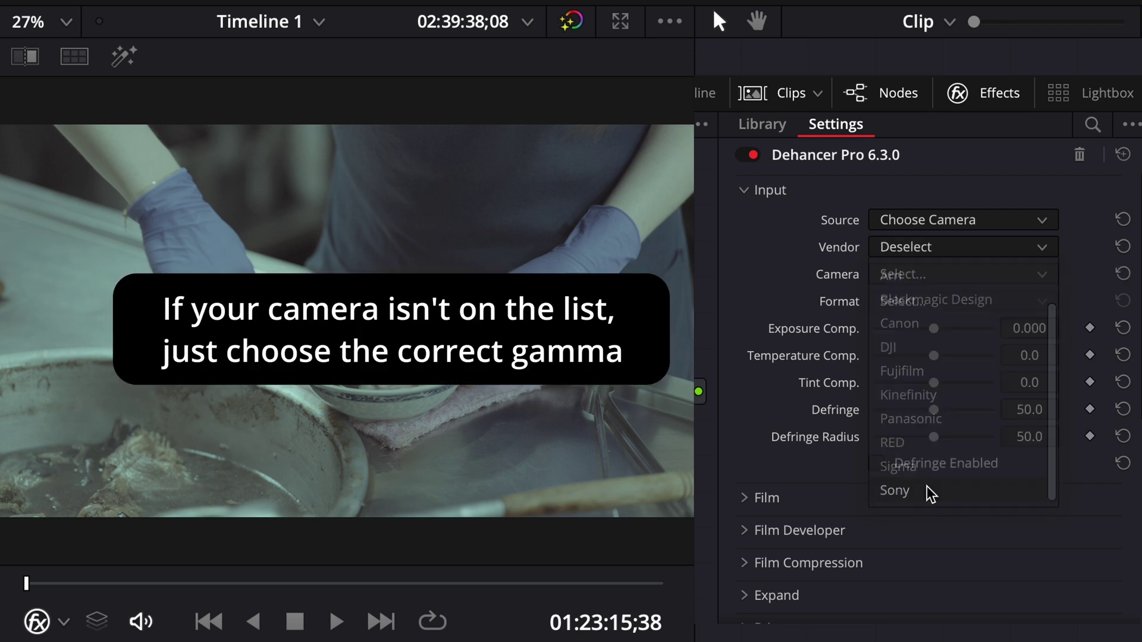
{"action": "left_click", "coordinate": [960, 279]}
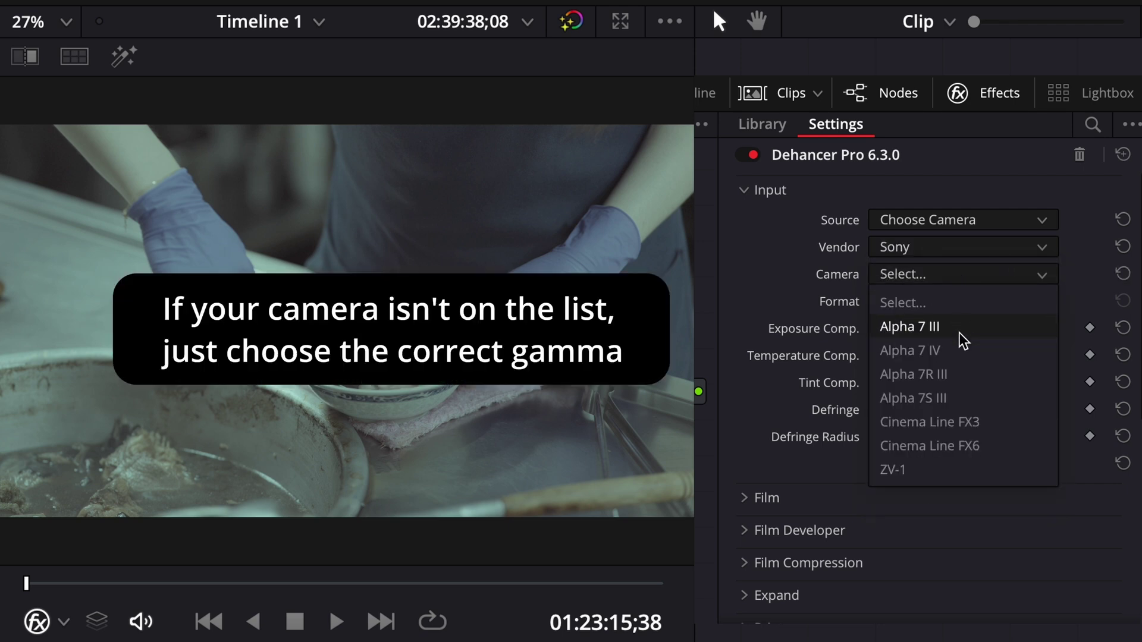
{"action": "left_click", "coordinate": [962, 398]}
- Set the format to S-Log3 S-Gamut3.Cine ISO 640 and lower Exposure Comp. to -0.453
{"action": "left_click", "coordinate": [970, 304]}
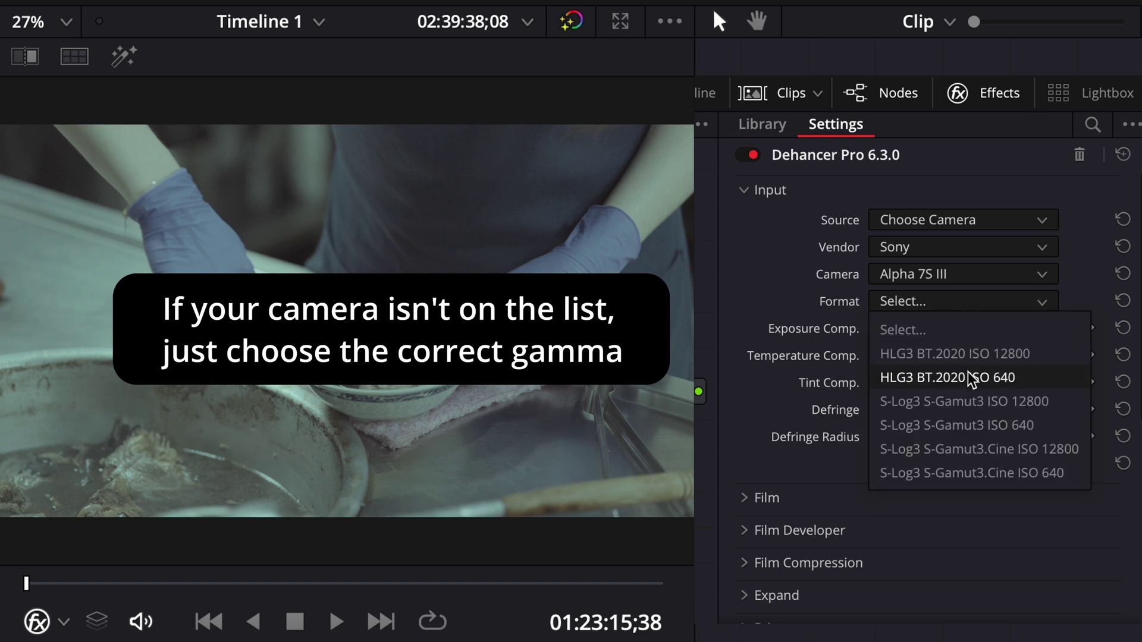
{"action": "left_click", "coordinate": [940, 426]}
{"action": "left_click", "coordinate": [976, 303]}
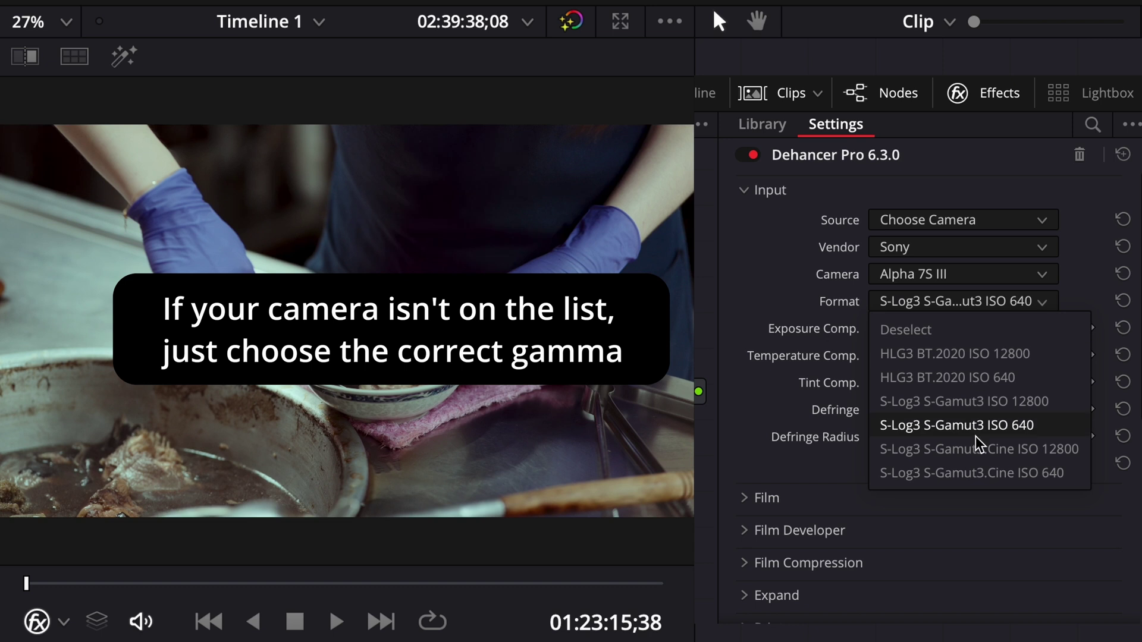
{"action": "left_click", "coordinate": [978, 474]}
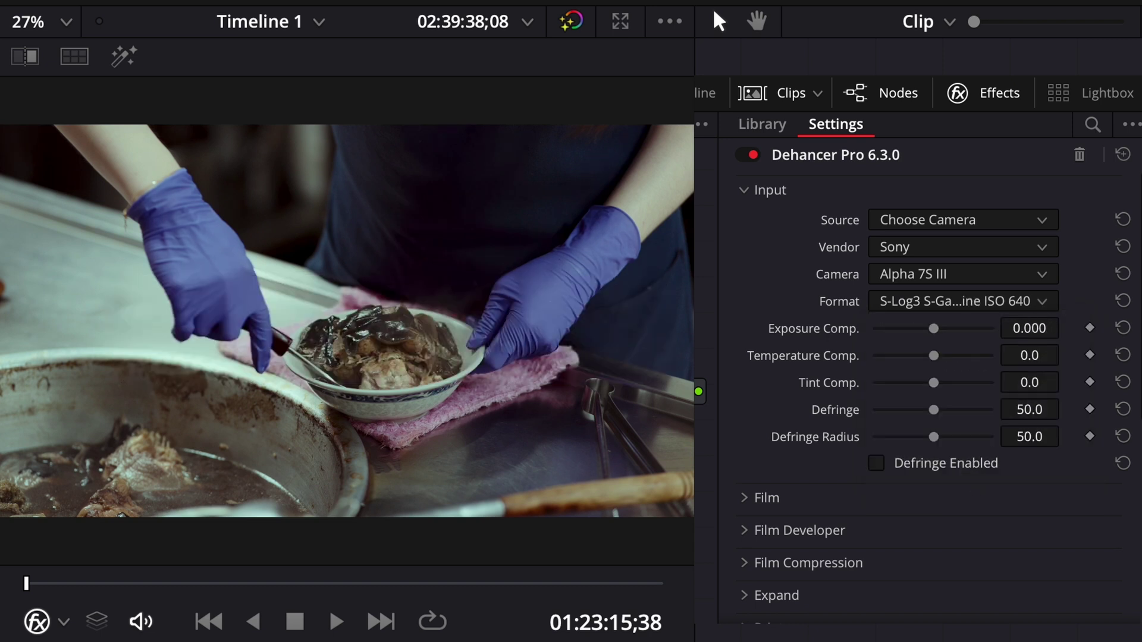
{"action": "mouse_move", "coordinate": [1030, 329]}
{"action": "left_mouse_down"}
{"action": "mouse_move", "coordinate": [1023, 355]}
{"action": "mouse_move", "coordinate": [1014, 339]}
{"action": "left_mouse_up"}
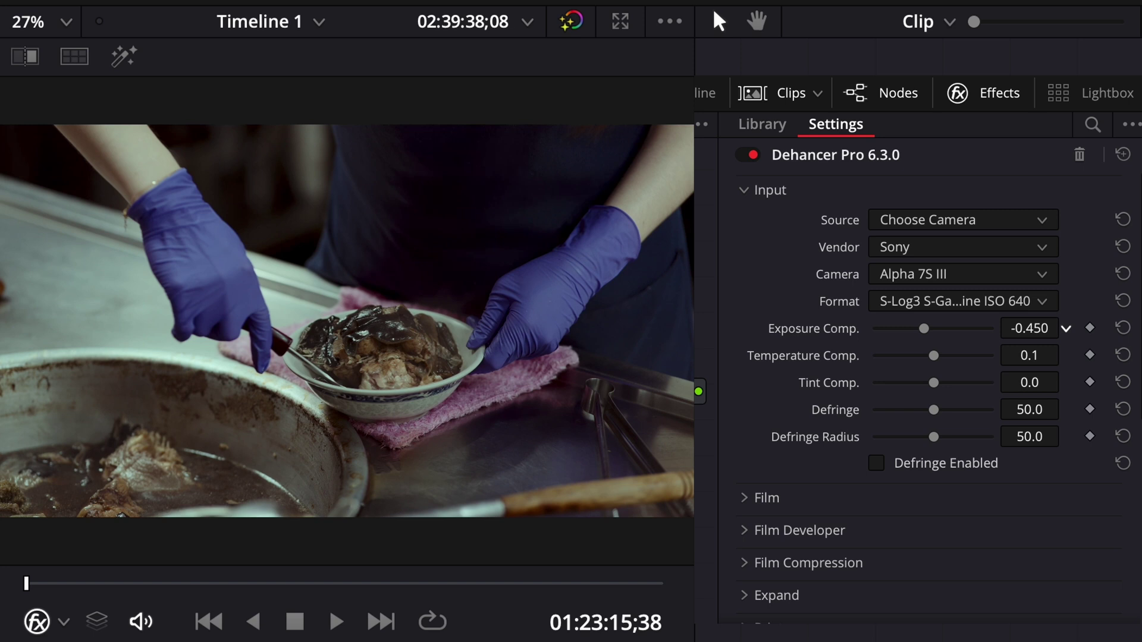
- In the Film section, compare emulation off and on, then try Kodak Portra 160 and 160VC
{"action": "left_click", "coordinate": [747, 192]}
{"action": "left_click", "coordinate": [768, 223]}
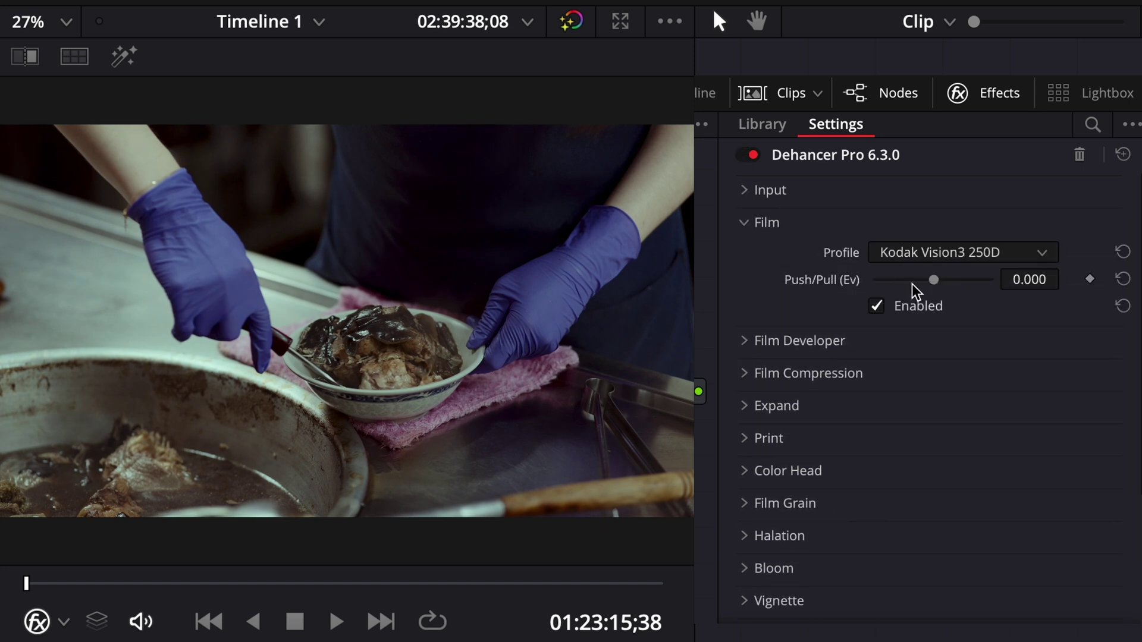
{"action": "left_click", "coordinate": [881, 308]}
{"action": "left_click", "coordinate": [881, 308]}
{"action": "left_click", "coordinate": [955, 260]}
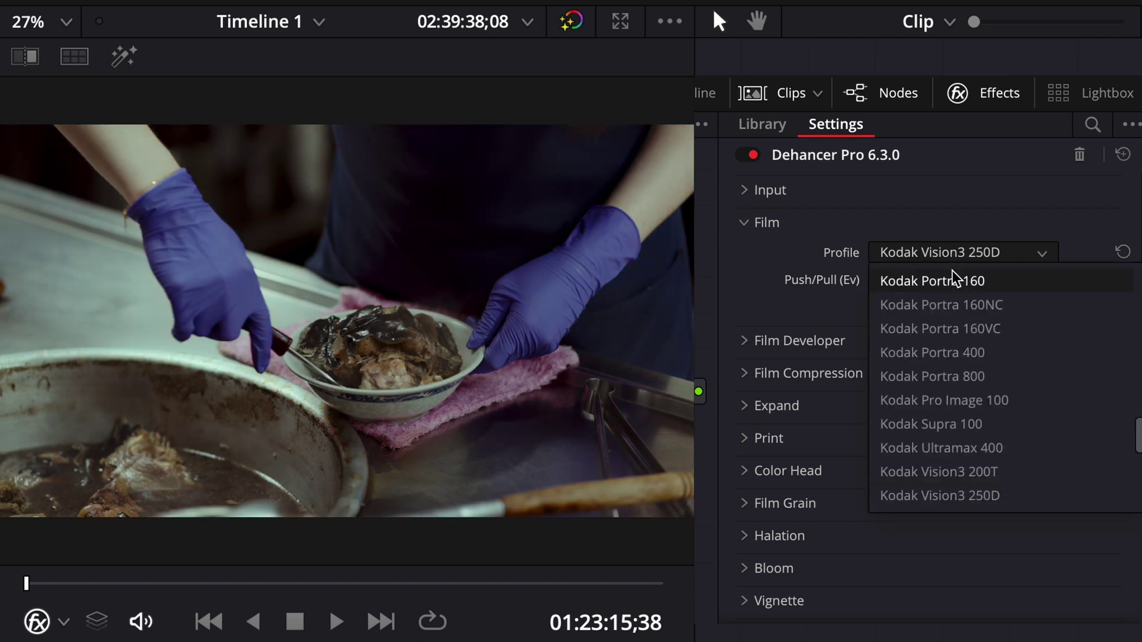
{"action": "left_click", "coordinate": [955, 281]}
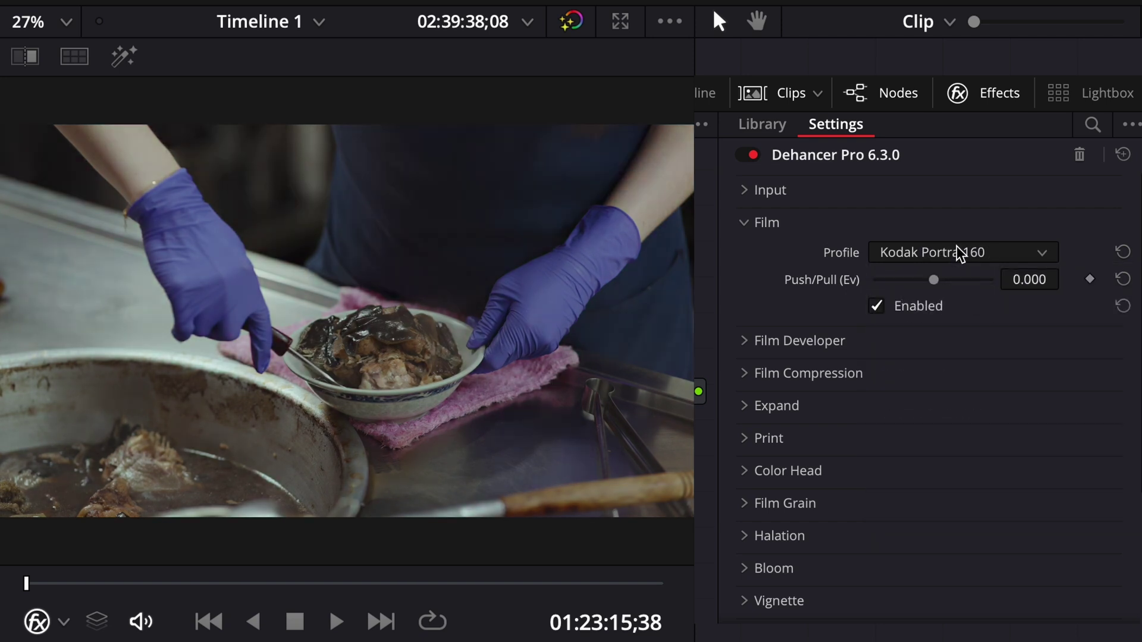
{"action": "left_click", "coordinate": [959, 254]}
{"action": "left_click", "coordinate": [959, 328]}
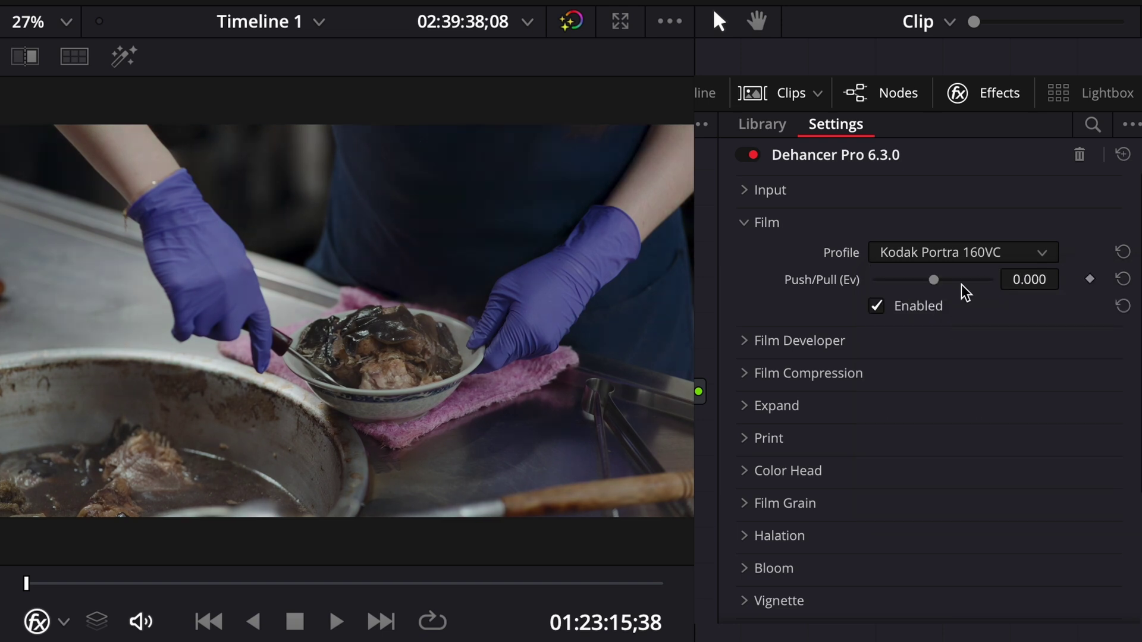
- Try Lomochrome Purple, Konica Minolta VX400 Super, Prokudin-Gorskiy 1906, Kodak Gold 200 and Aerocolor IV 125 profiles
{"action": "left_click", "coordinate": [966, 255]}
{"action": "scroll", "coordinate": [964, 433], "scroll_direction": "down", "scroll_amount": 5}
{"action": "left_click", "coordinate": [965, 430]}
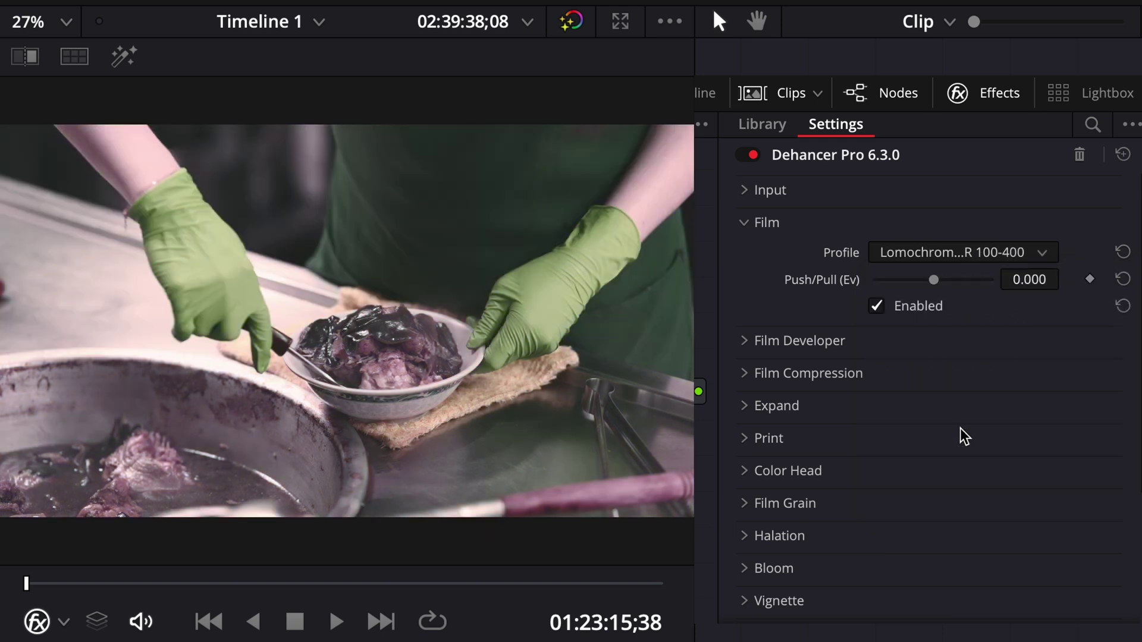
{"action": "left_click", "coordinate": [951, 262]}
{"action": "left_click", "coordinate": [946, 376]}
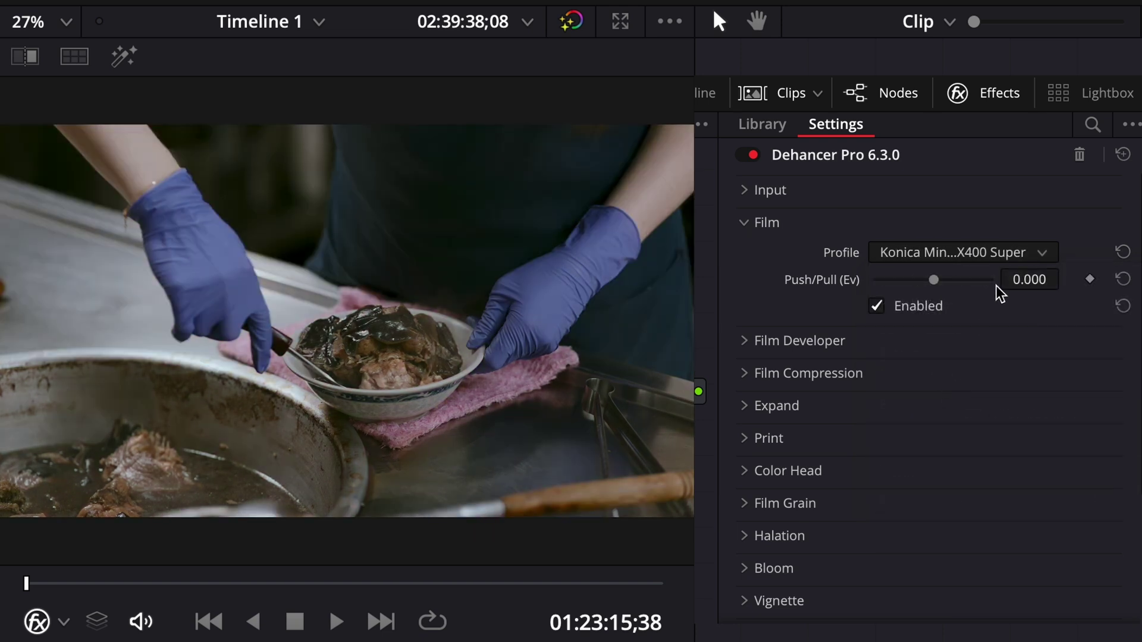
{"action": "left_click", "coordinate": [959, 253]}
{"action": "scroll", "coordinate": [955, 417], "scroll_direction": "down", "scroll_amount": 3}
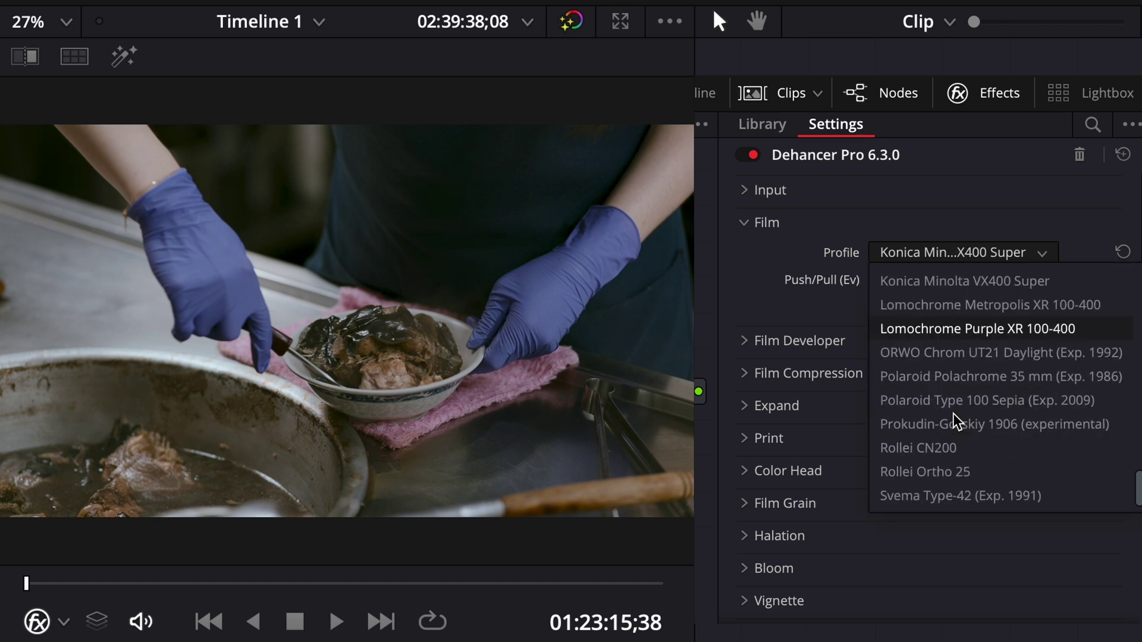
{"action": "left_click", "coordinate": [957, 423]}
{"action": "left_click", "coordinate": [967, 262]}
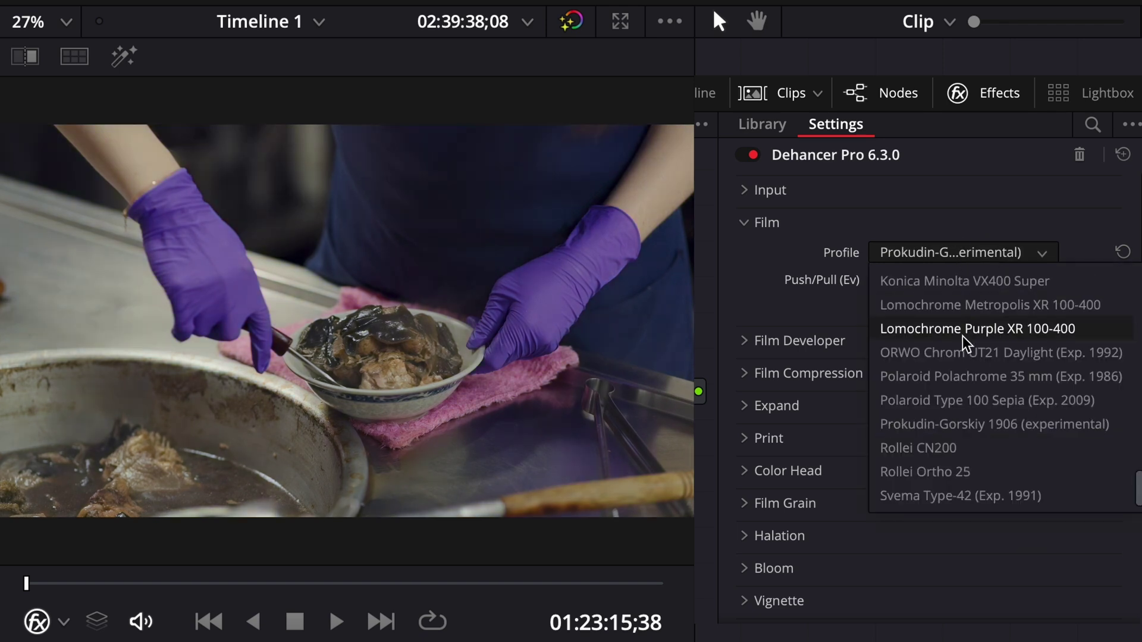
{"action": "scroll", "coordinate": [964, 349], "scroll_direction": "up", "scroll_amount": 5}
{"action": "left_click", "coordinate": [967, 344]}
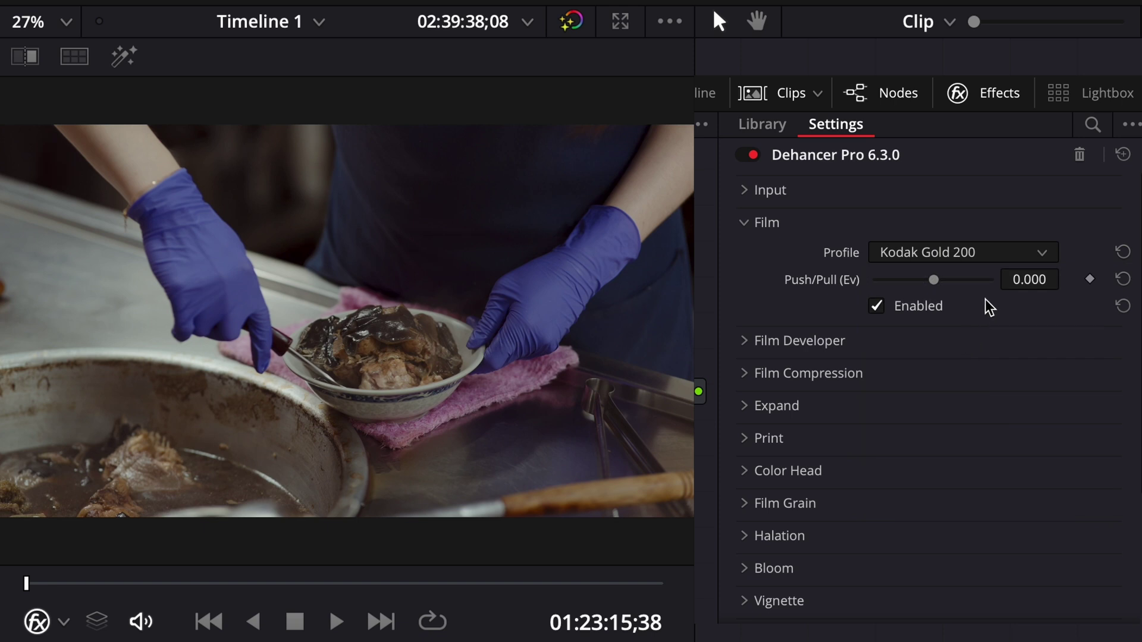
{"action": "left_click", "coordinate": [964, 252]}
{"action": "scroll", "coordinate": [961, 357], "scroll_direction": "up", "scroll_amount": 4}
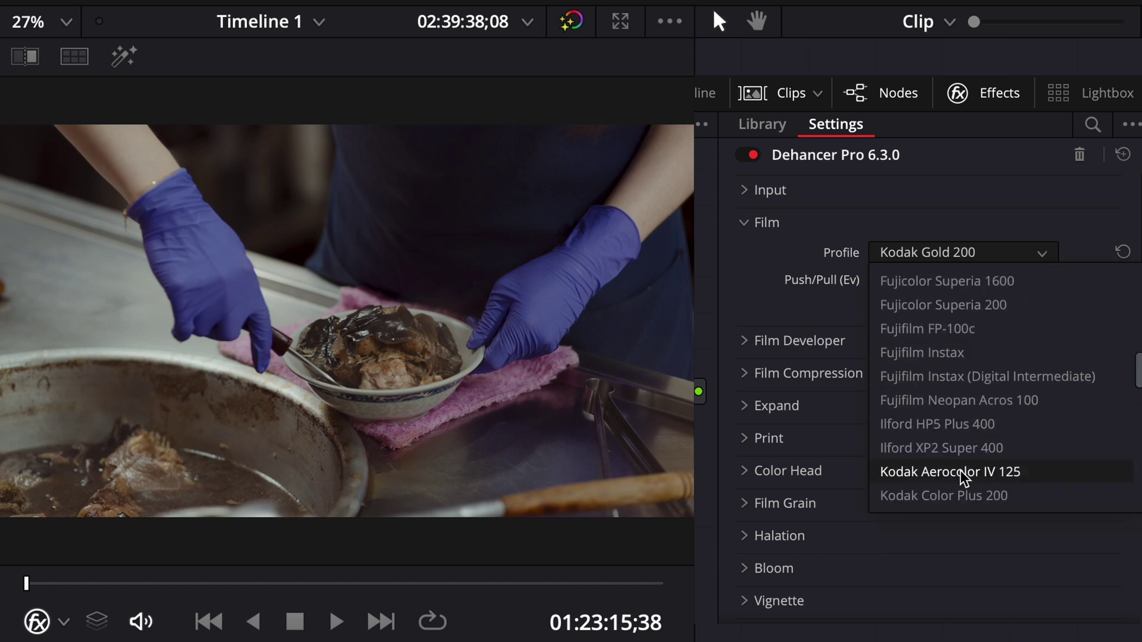
{"action": "left_click", "coordinate": [964, 472]}
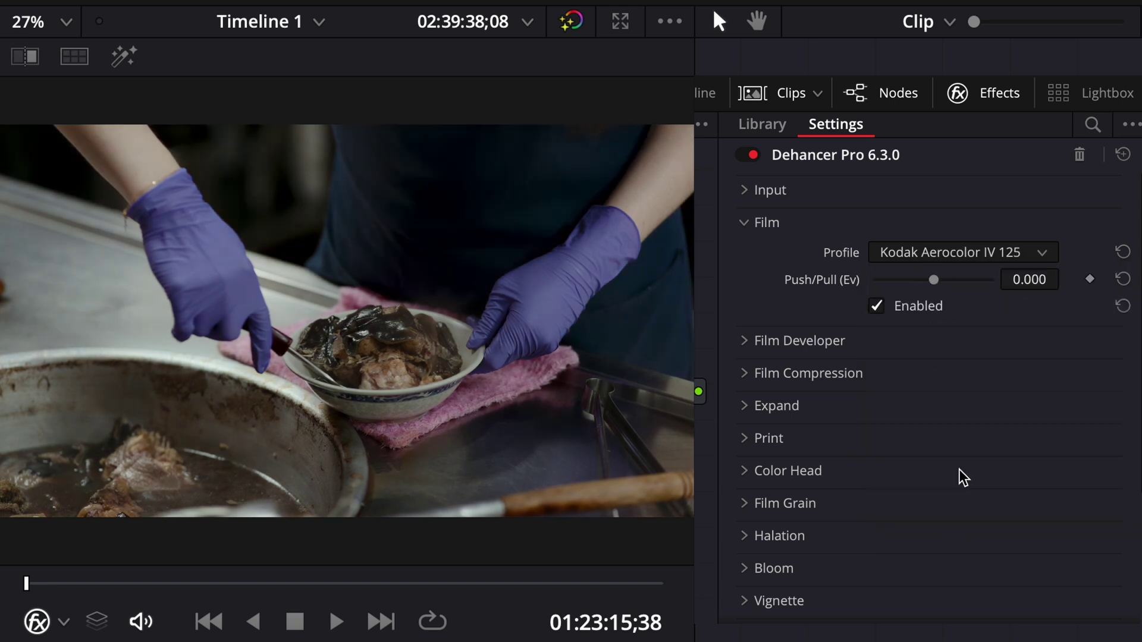
- Try the Fujifilm Instax, Fujifilm FP-100c and Fujicolor Superia 1600 film profiles
{"action": "left_click", "coordinate": [943, 257]}
{"action": "left_click", "coordinate": [964, 356]}
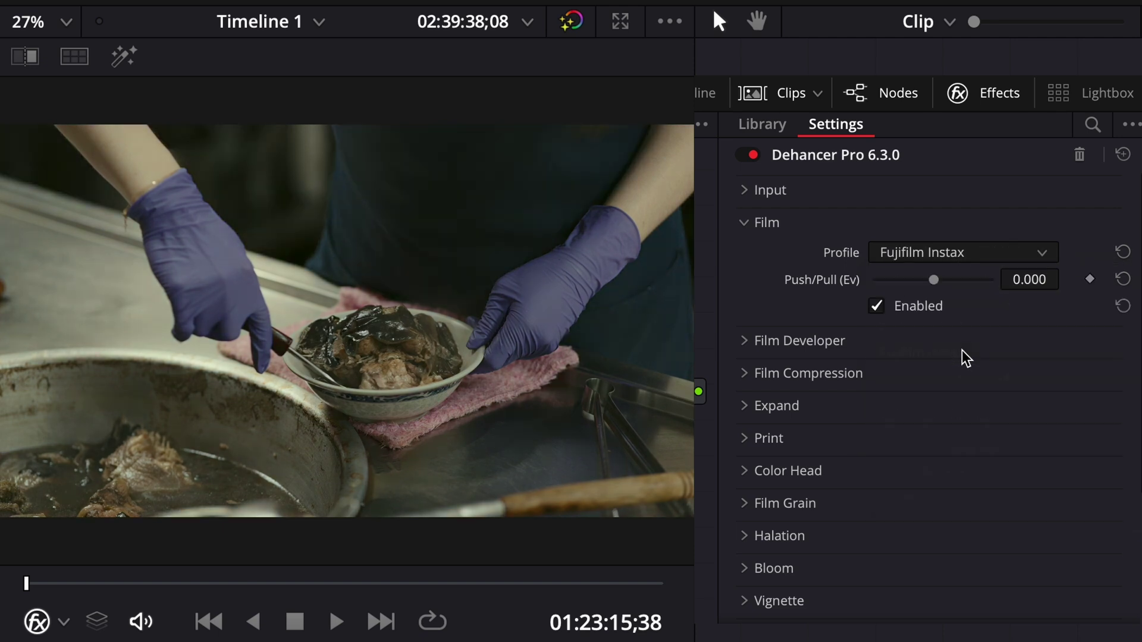
{"action": "left_click", "coordinate": [954, 257]}
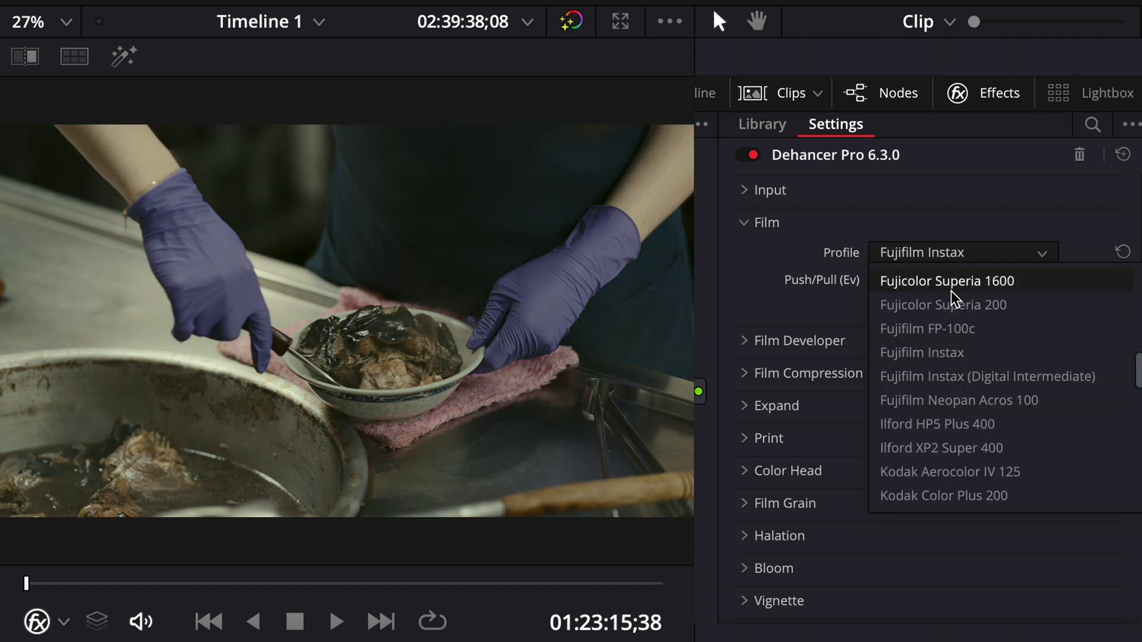
{"action": "left_click", "coordinate": [960, 328]}
{"action": "left_click", "coordinate": [961, 255]}
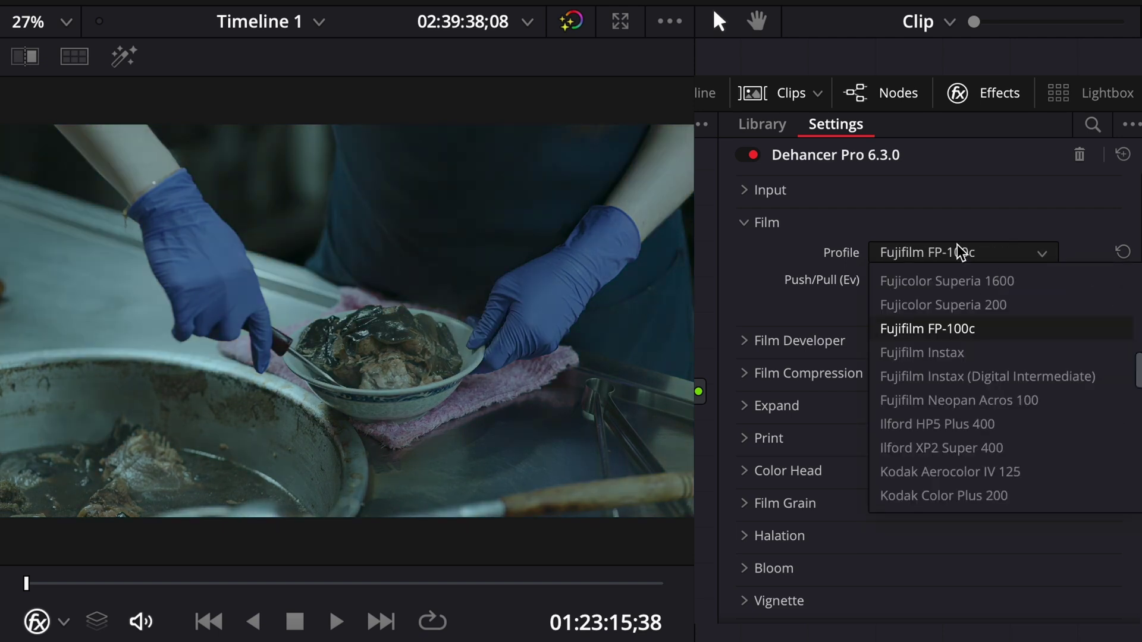
{"action": "left_click", "coordinate": [960, 282]}
- Settle on Fujicolor Print (Industrial) 100 and raise Push/Pull to about 1.7
{"action": "left_click", "coordinate": [959, 255]}
{"action": "scroll", "coordinate": [952, 327], "scroll_direction": "up", "scroll_amount": 3}
{"action": "left_click", "coordinate": [976, 352]}
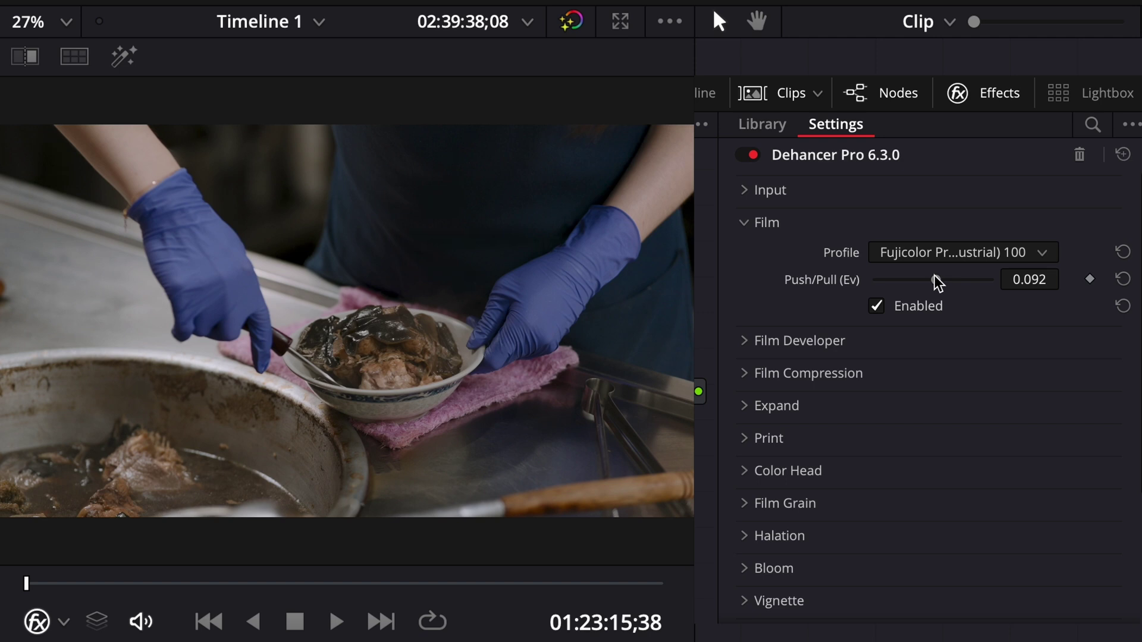
{"action": "left_click_drag", "start_coordinate": [937, 283], "coordinate": [984, 288]}
{"action": "left_click", "coordinate": [758, 229]}
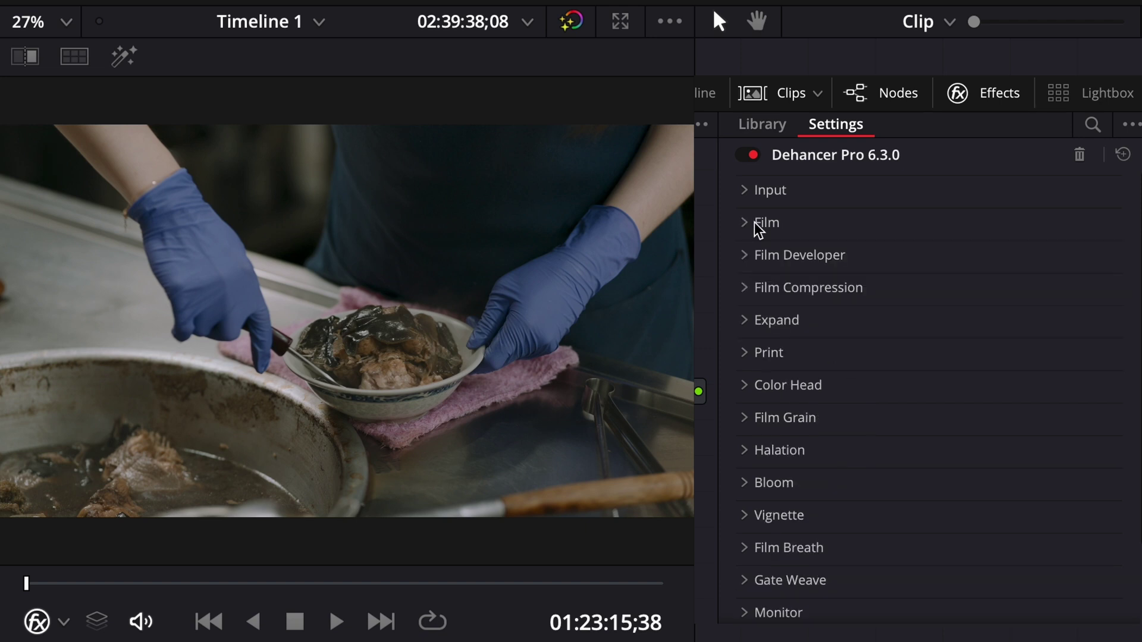
- Set Expand Black Point to 1.10 and White Point to 106.0, comparing with Expand off and on
{"action": "left_click", "coordinate": [747, 322]}
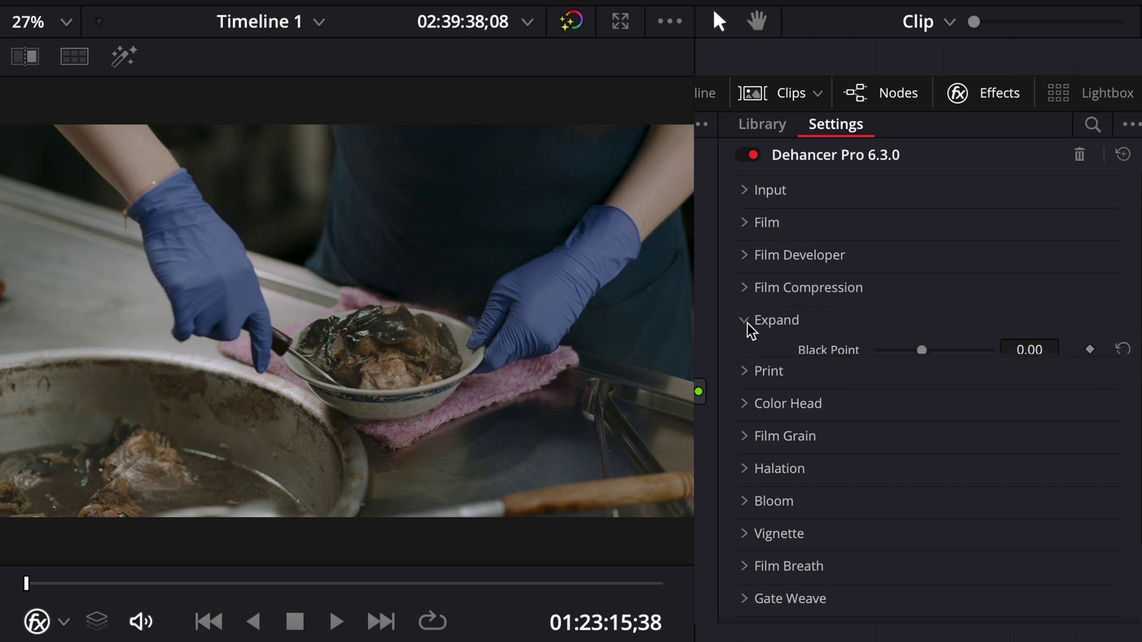
{"action": "left_click_drag", "start_coordinate": [923, 352], "coordinate": [977, 395]}
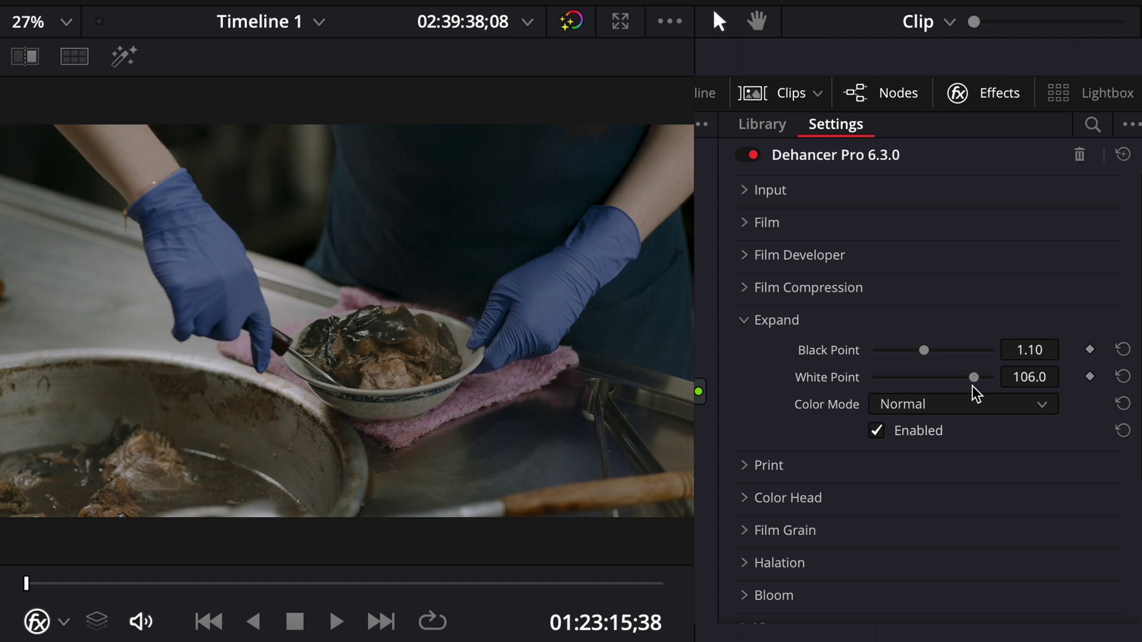
{"action": "left_click", "coordinate": [877, 431]}
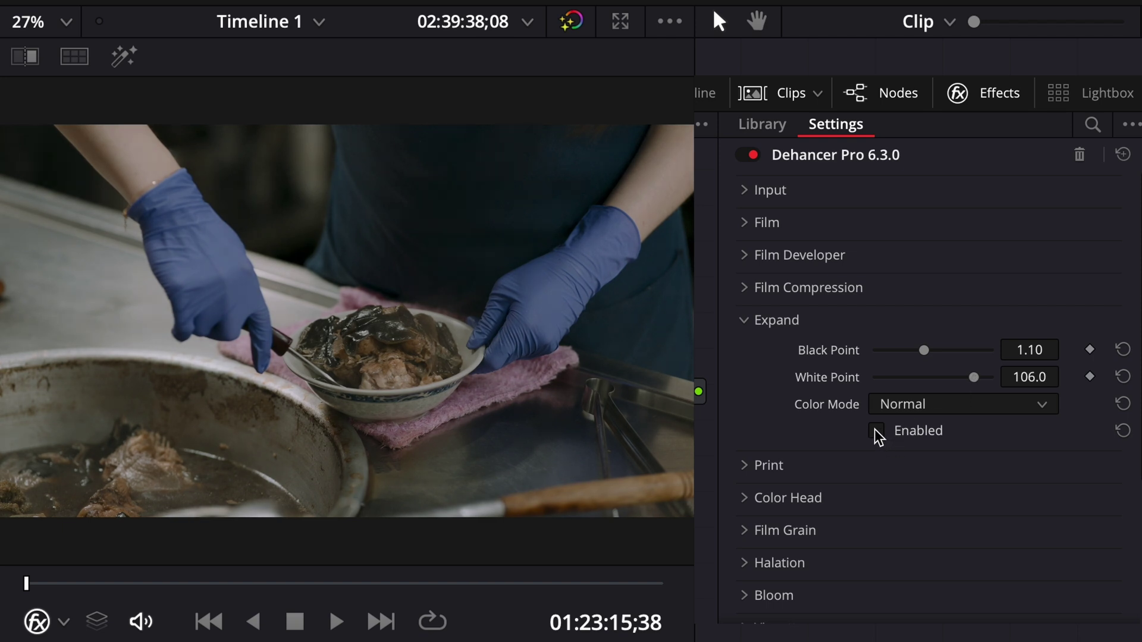
{"action": "left_click", "coordinate": [877, 431]}
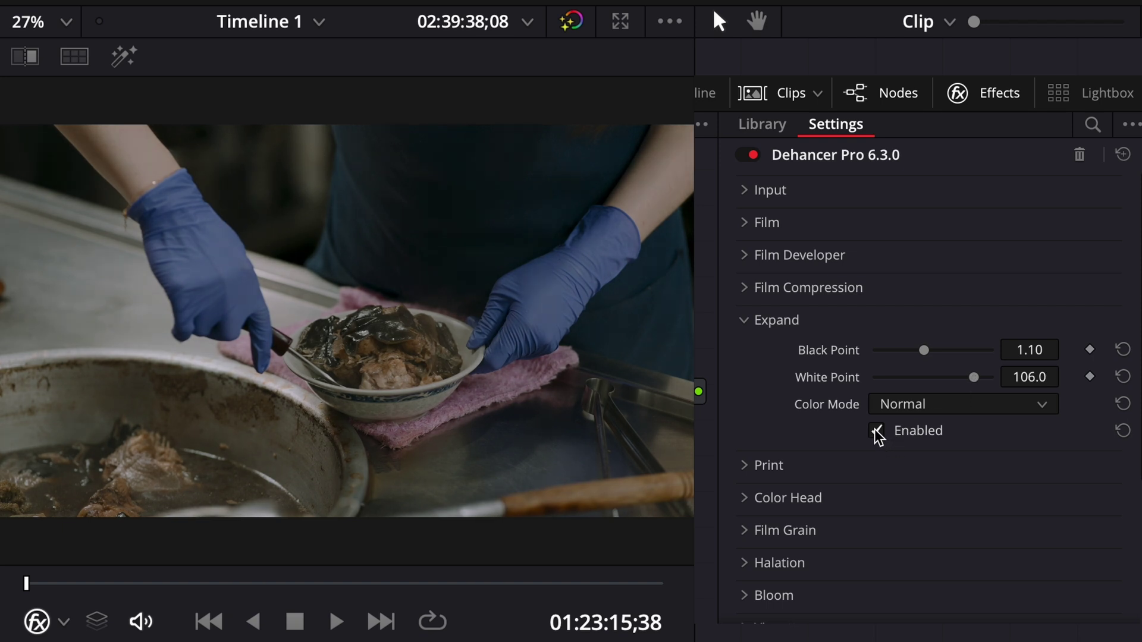
- Use Kodak 2383 Print Film in Print, with Target White -0.936 and Tonal Contrast -15.1
{"action": "left_click", "coordinate": [751, 329]}
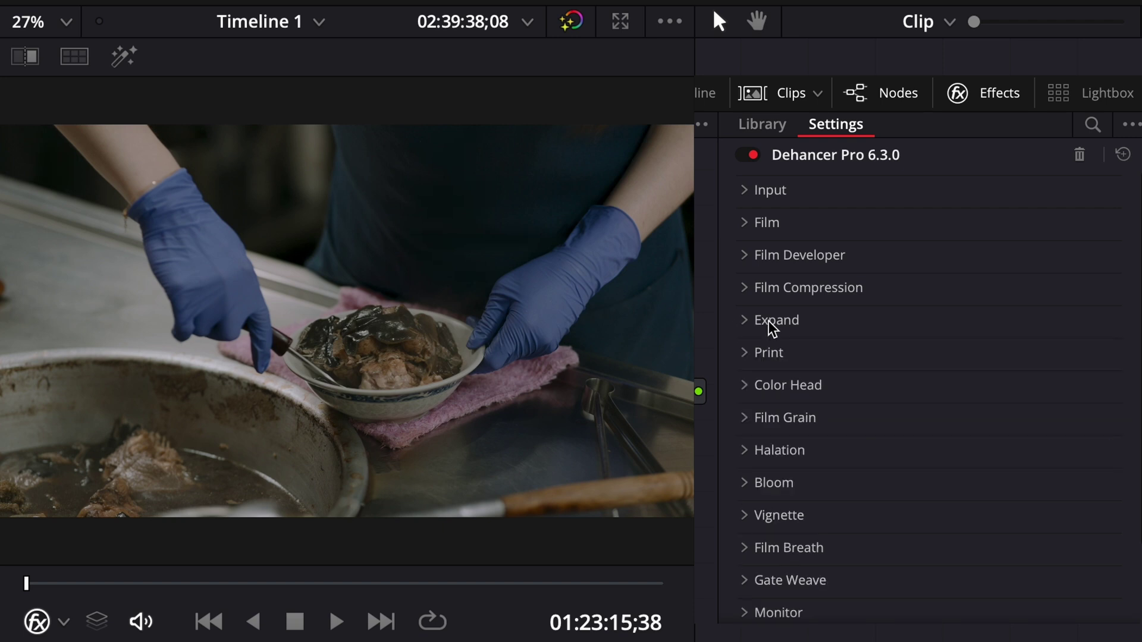
{"action": "left_click", "coordinate": [782, 352]}
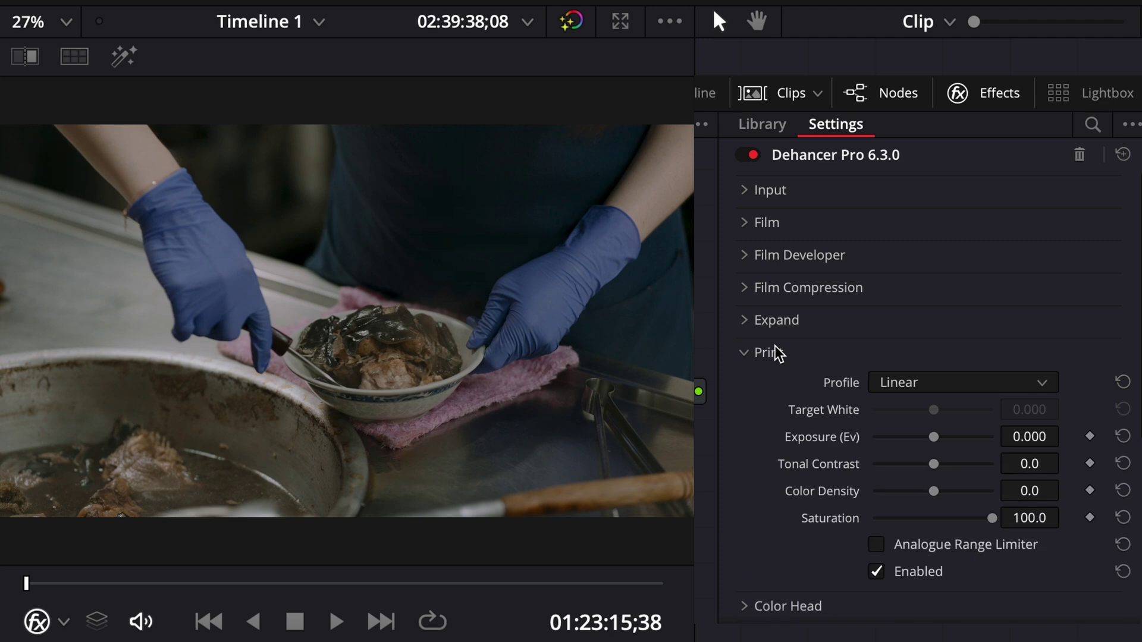
{"action": "left_click", "coordinate": [984, 388]}
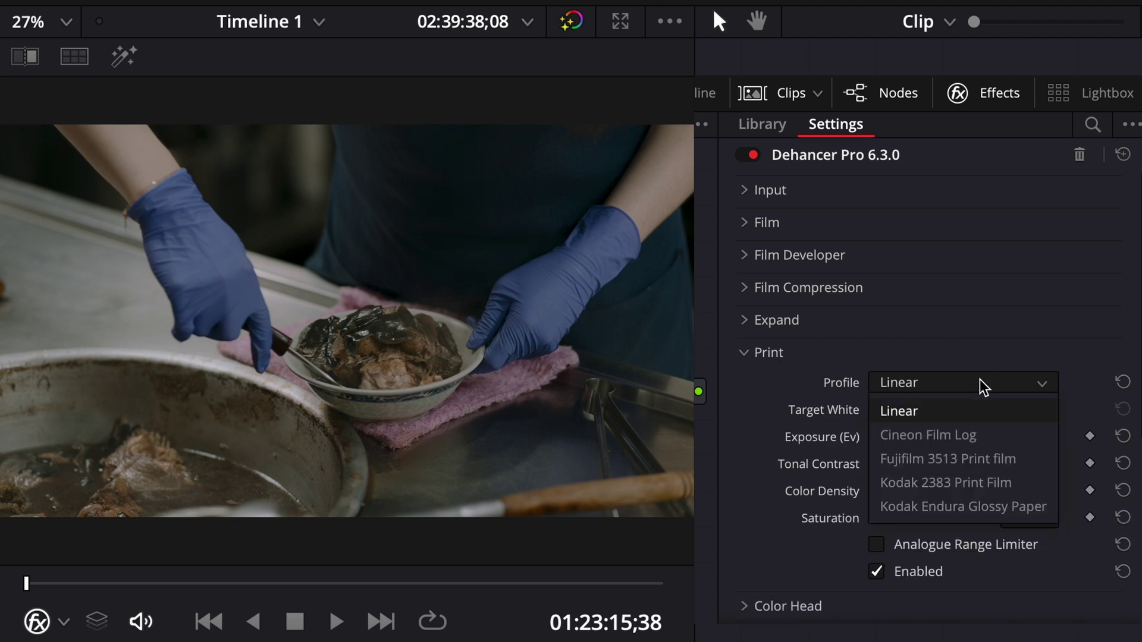
{"action": "left_click", "coordinate": [959, 487]}
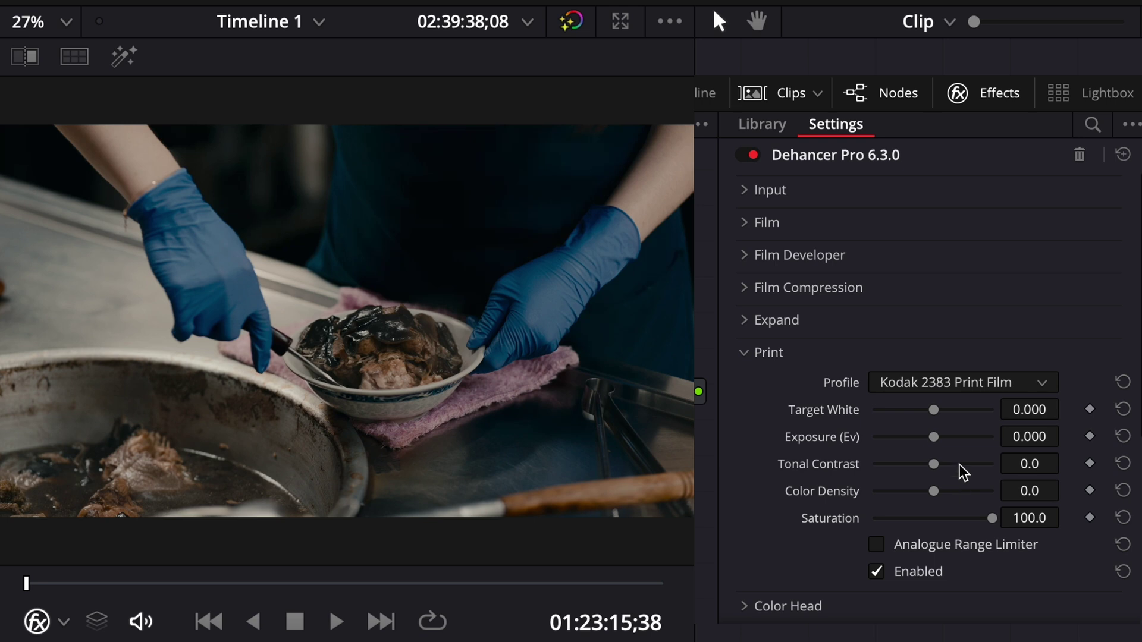
{"action": "left_click_drag", "start_coordinate": [935, 412], "coordinate": [905, 415]}
{"action": "mouse_move", "coordinate": [933, 465]}
{"action": "left_mouse_down"}
{"action": "mouse_move", "coordinate": [948, 464]}
{"action": "mouse_move", "coordinate": [916, 469]}
{"action": "left_mouse_up"}
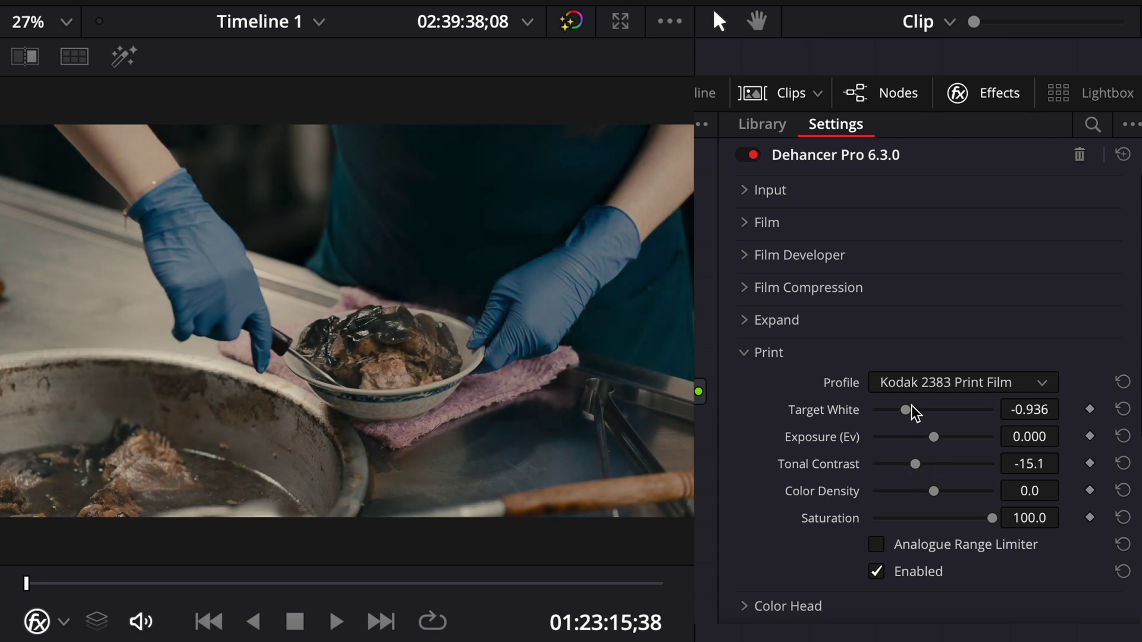
- Nudge Target White lower, then set Color Head Yellow - Blue -6.9 and Highlights Tone -19.3
{"action": "left_click_drag", "start_coordinate": [910, 416], "coordinate": [906, 417]}
{"action": "left_click", "coordinate": [746, 354]}
{"action": "left_click", "coordinate": [800, 385]}
{"action": "scroll", "coordinate": [818, 423], "scroll_direction": "down", "scroll_amount": 3}
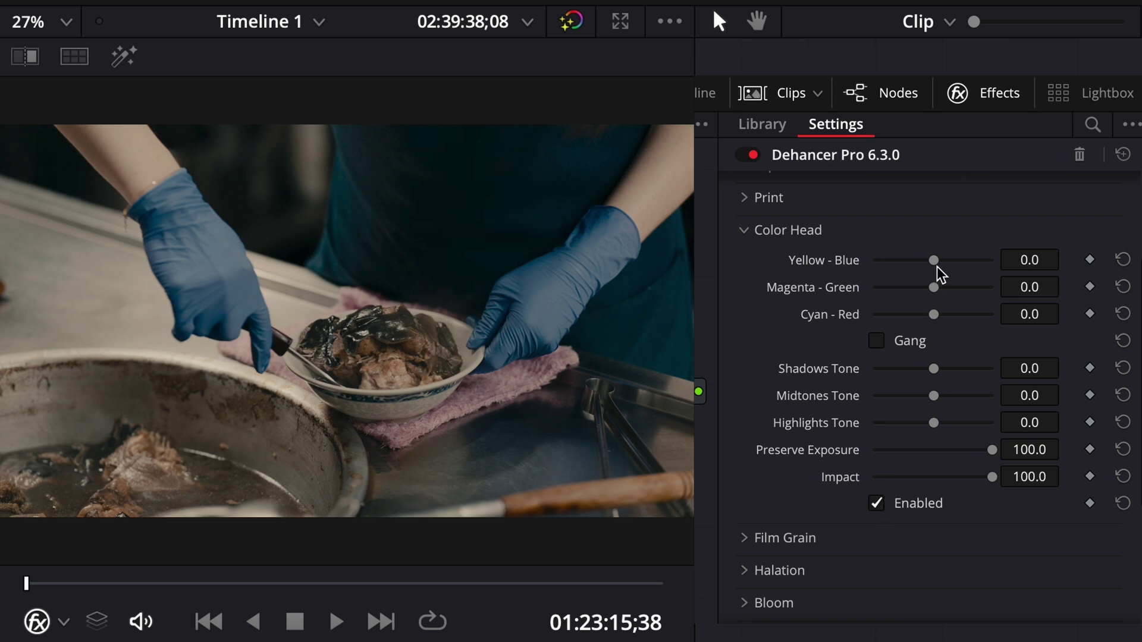
{"action": "left_click_drag", "start_coordinate": [937, 267], "coordinate": [930, 263]}
{"action": "left_click_drag", "start_coordinate": [933, 424], "coordinate": [921, 444]}
{"action": "left_click_drag", "start_coordinate": [931, 260], "coordinate": [924, 263]}
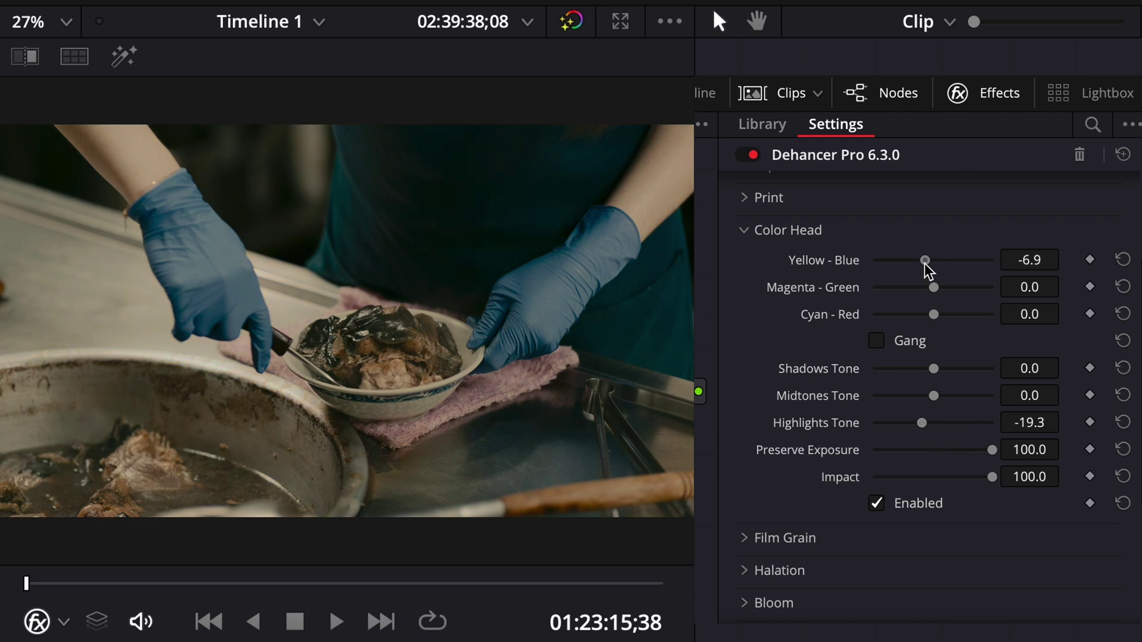
{"action": "left_click", "coordinate": [759, 232]}
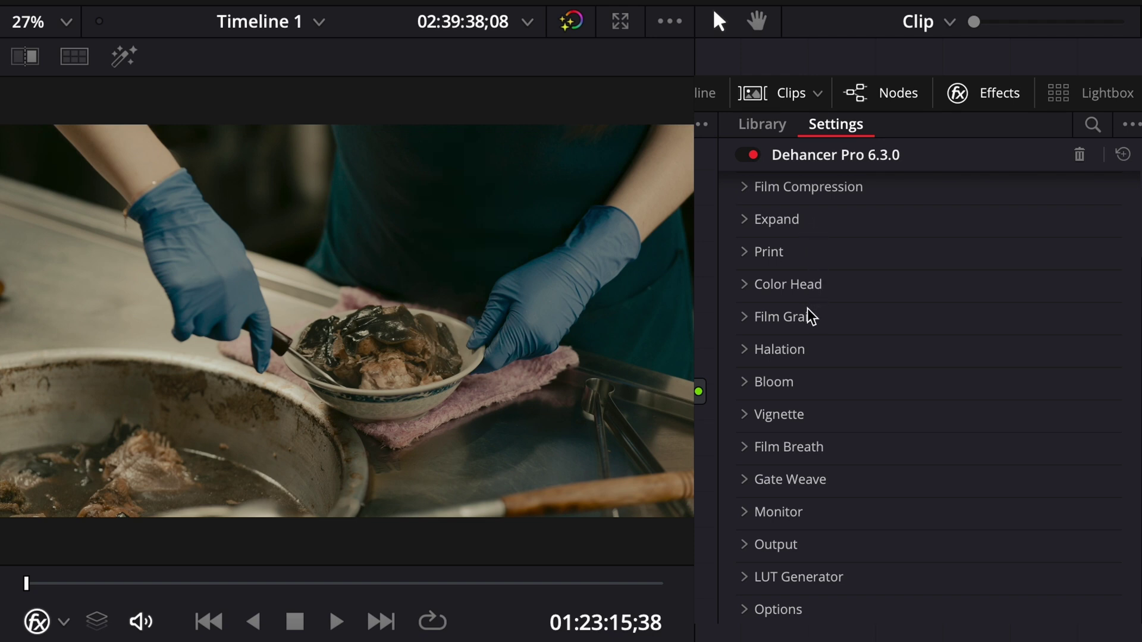
- Adjust Film Grain size to about 1.81 and raise film resolution to 100
{"action": "left_click", "coordinate": [808, 317]}
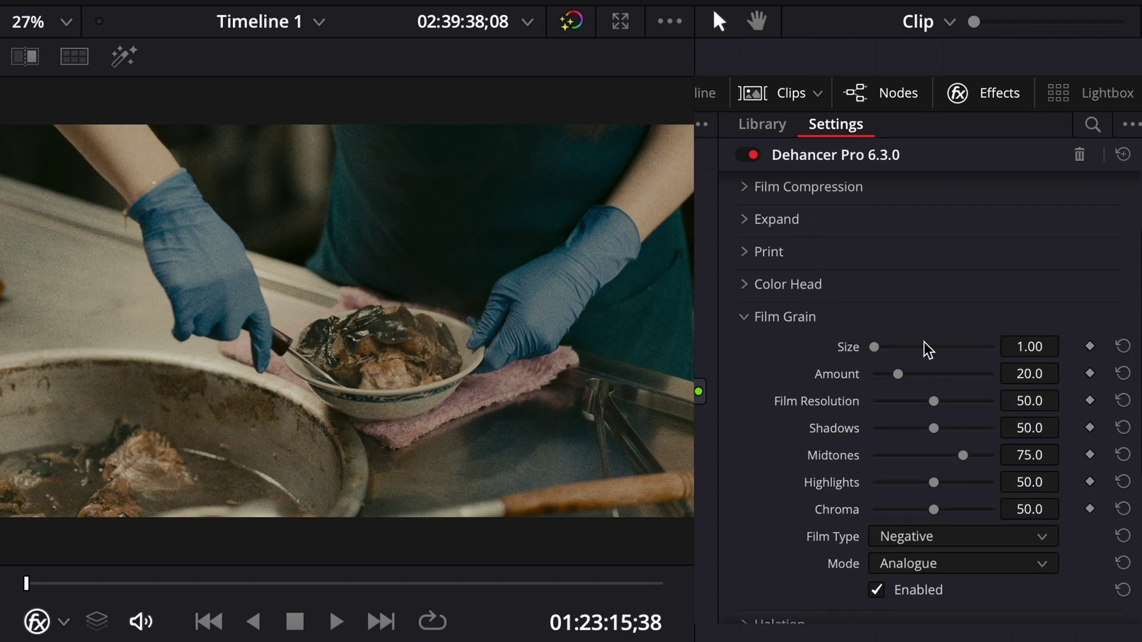
{"action": "left_click_drag", "start_coordinate": [874, 346], "coordinate": [766, 375]}
{"action": "mouse_move", "coordinate": [902, 374]}
{"action": "left_mouse_down"}
{"action": "mouse_move", "coordinate": [1063, 380]}
{"action": "mouse_move", "coordinate": [902, 391]}
{"action": "left_mouse_up"}
{"action": "left_click_drag", "start_coordinate": [991, 347], "coordinate": [883, 349]}
{"action": "left_click_drag", "start_coordinate": [934, 402], "coordinate": [1013, 402]}
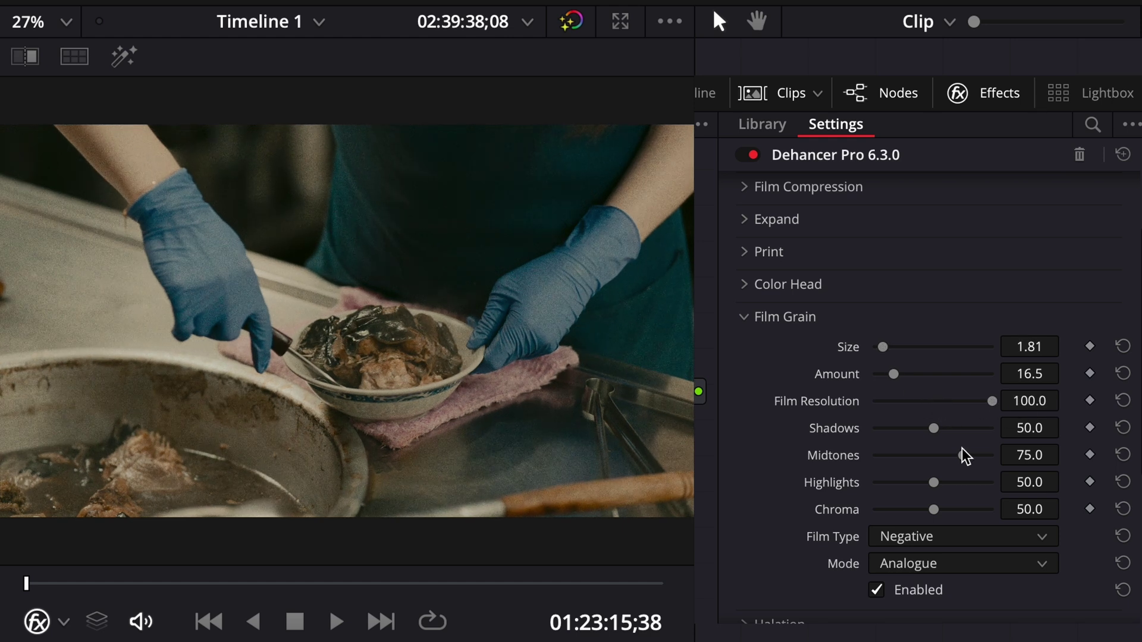
- Set grain shadows to 11.9, midtones to 30.3 and amount to 16.5
{"action": "left_click_drag", "start_coordinate": [930, 430], "coordinate": [888, 429]}
{"action": "left_click_drag", "start_coordinate": [964, 455], "coordinate": [930, 512]}
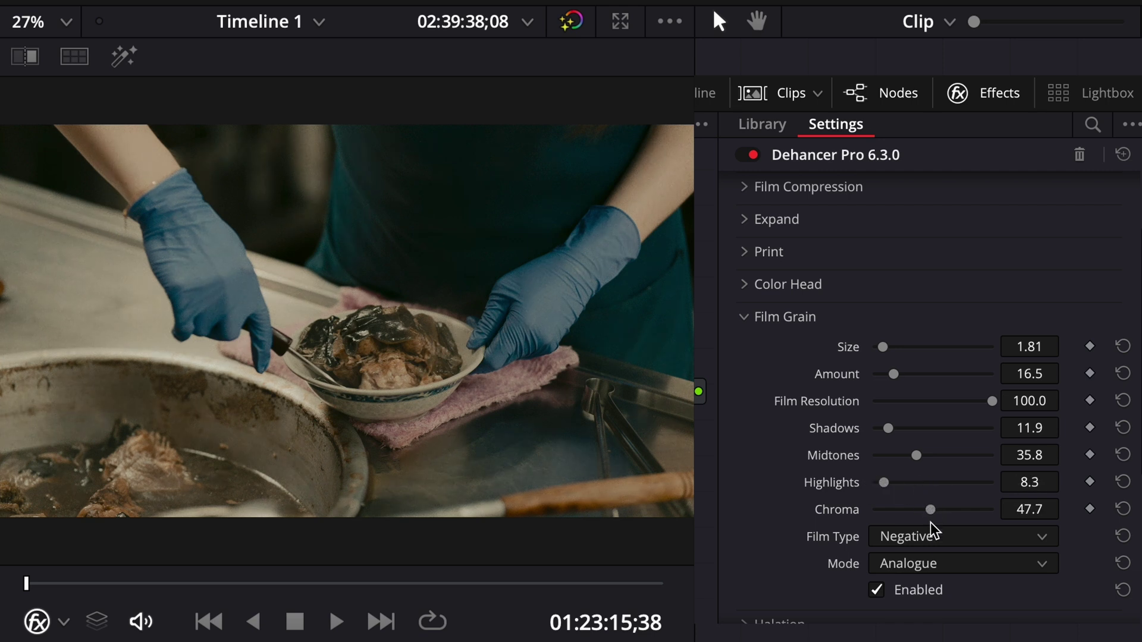
{"action": "mouse_move", "coordinate": [921, 455]}
{"action": "left_mouse_down"}
{"action": "mouse_move", "coordinate": [897, 456]}
{"action": "mouse_move", "coordinate": [909, 456]}
{"action": "left_mouse_up"}
{"action": "left_click_drag", "start_coordinate": [894, 380], "coordinate": [894, 376]}
- Try Positive as the grain film type, then revert it to Negative
{"action": "left_click", "coordinate": [990, 538]}
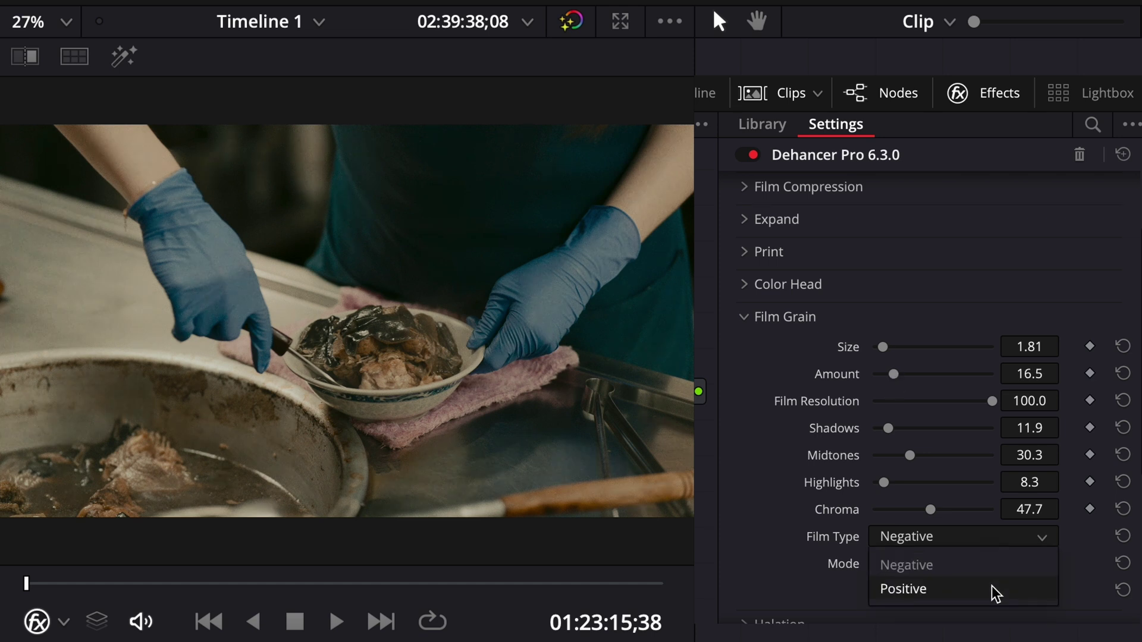
{"action": "left_click", "coordinate": [992, 586]}
{"action": "left_click", "coordinate": [979, 538]}
{"action": "left_click", "coordinate": [983, 565]}
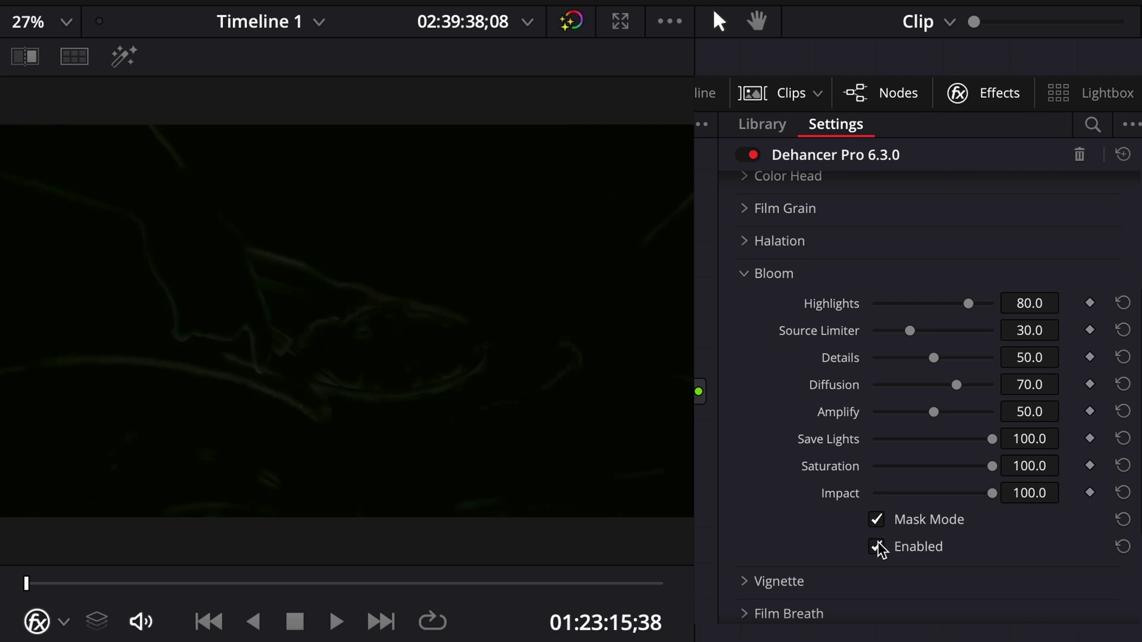
- Preview the Bloom mask, leave Mask Mode off, and lower Impact to 45.0
{"action": "left_click", "coordinate": [876, 522]}
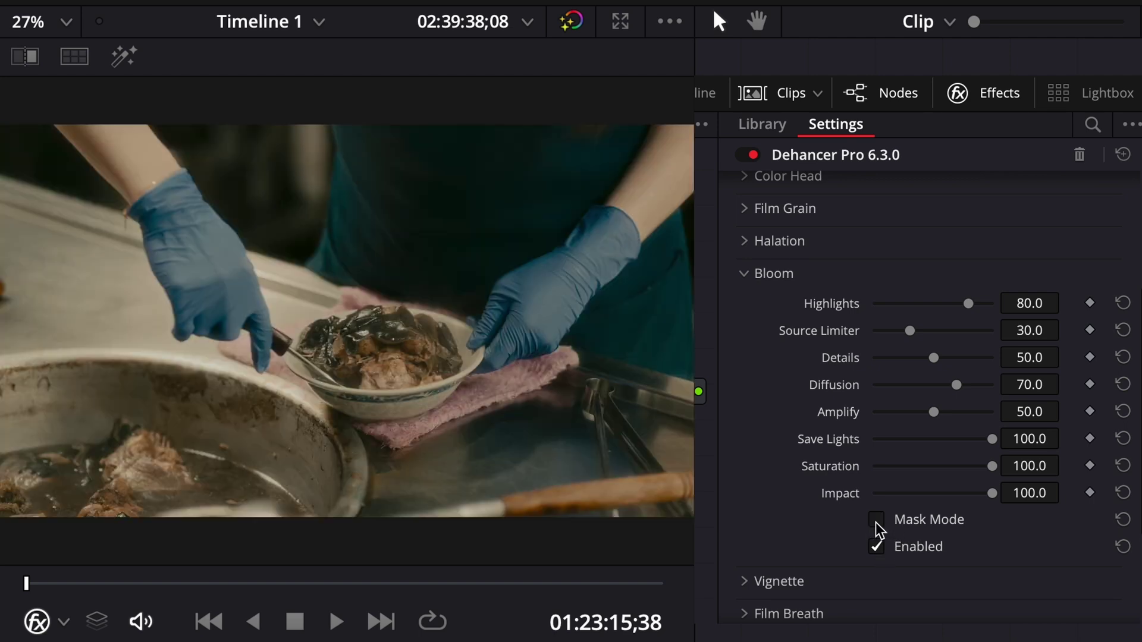
{"action": "left_click", "coordinate": [876, 522]}
{"action": "left_click", "coordinate": [876, 522]}
{"action": "left_click_drag", "start_coordinate": [990, 495], "coordinate": [927, 498]}
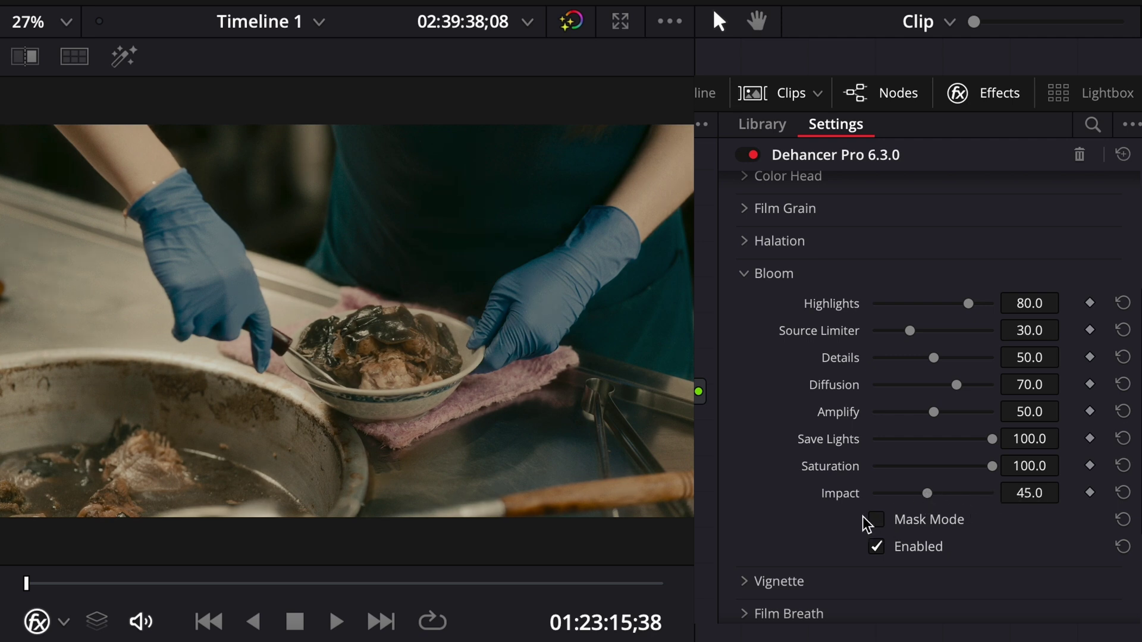
{"action": "scroll", "coordinate": [798, 538], "scroll_direction": "down", "scroll_amount": 5}
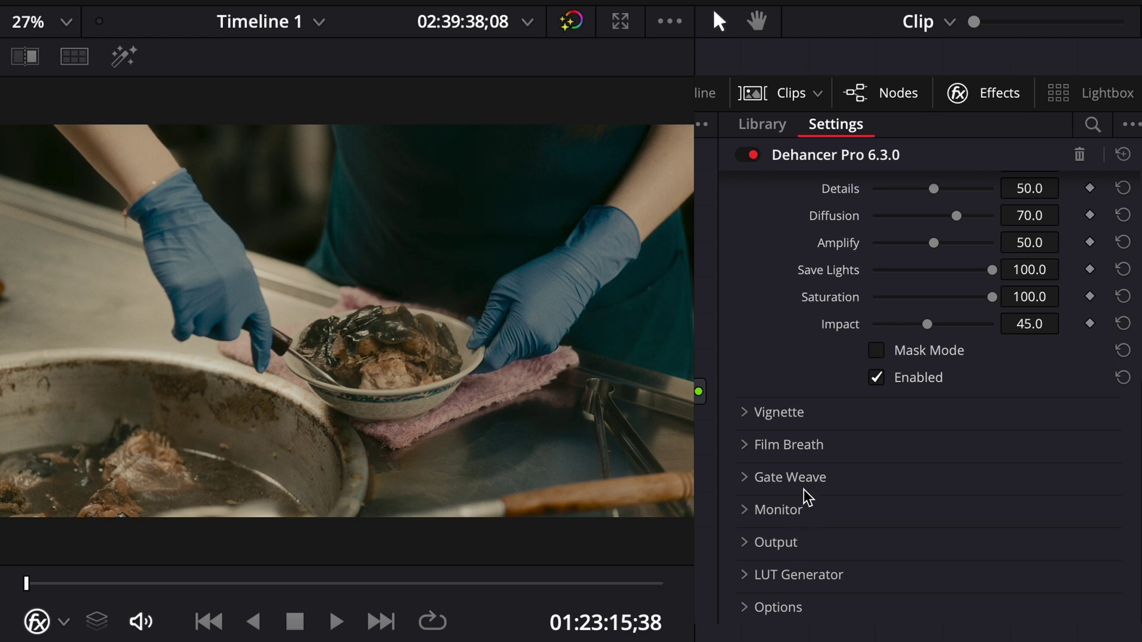
- Expand the Film Breath settings to review them
{"action": "left_click", "coordinate": [775, 443]}
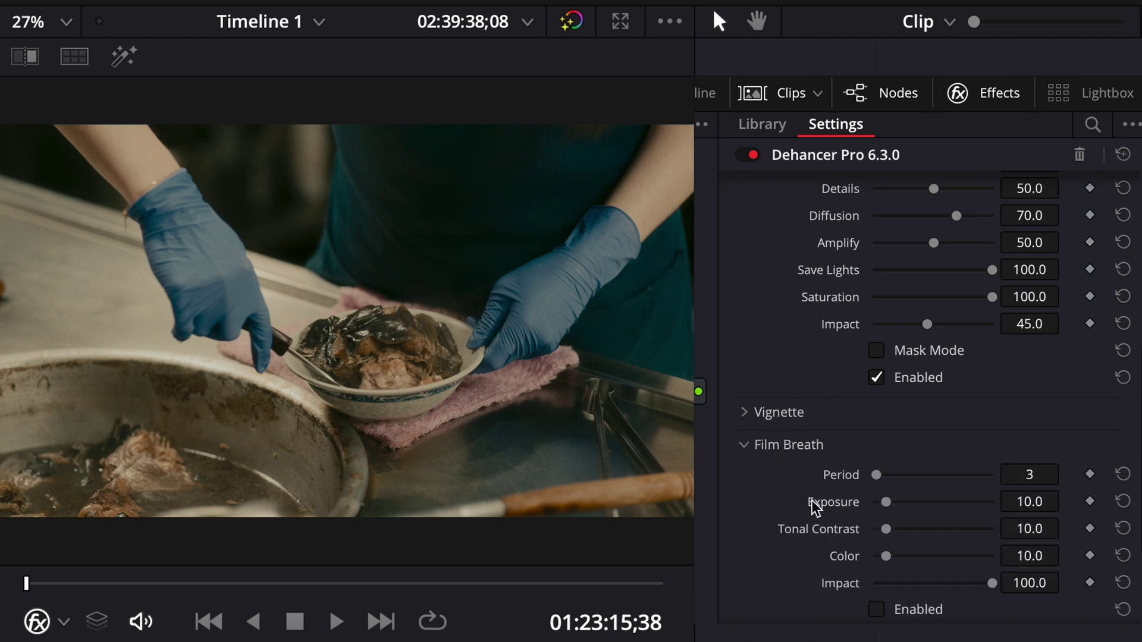
{"action": "scroll", "coordinate": [812, 500], "scroll_direction": "down", "scroll_amount": 4}
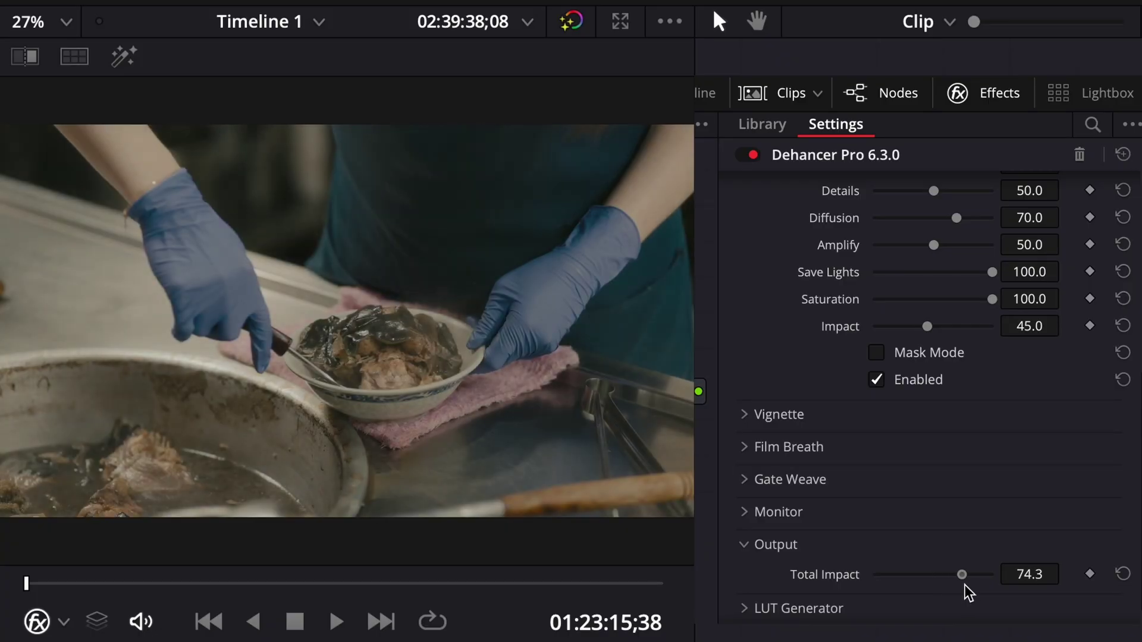
- Return Dehancer's Output Total Impact to 100.0 and keep the LUT Generator size at Small (17x17x17)
{"action": "left_click_drag", "start_coordinate": [965, 584], "coordinate": [1018, 595]}
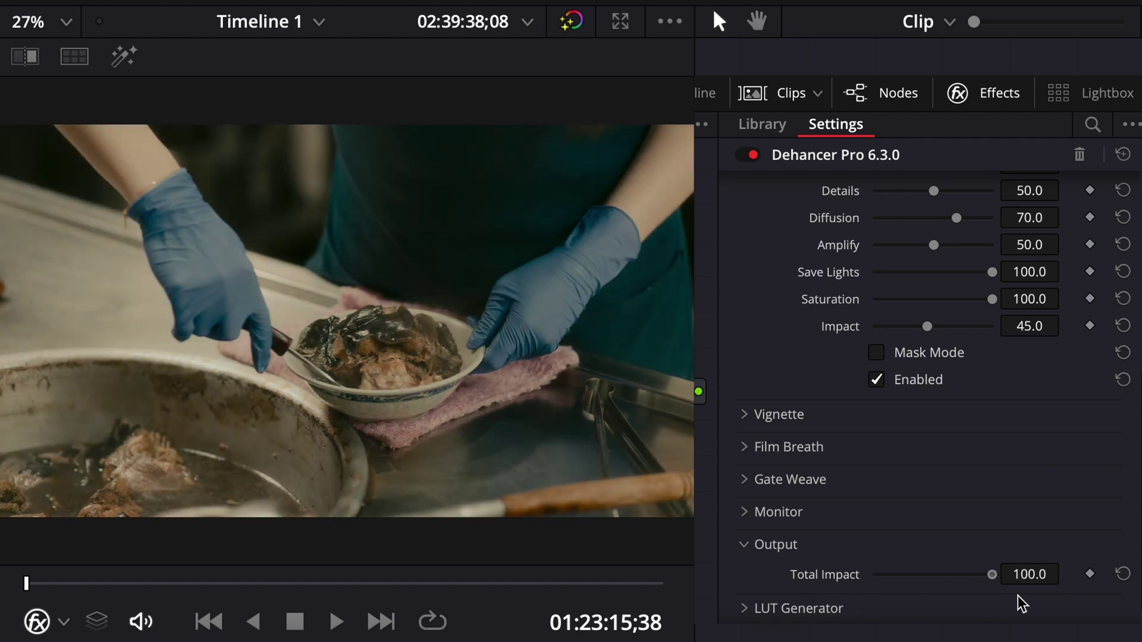
{"action": "left_click", "coordinate": [777, 552]}
{"action": "left_click", "coordinate": [777, 571]}
{"action": "scroll", "coordinate": [852, 576], "scroll_direction": "down", "scroll_amount": 3}
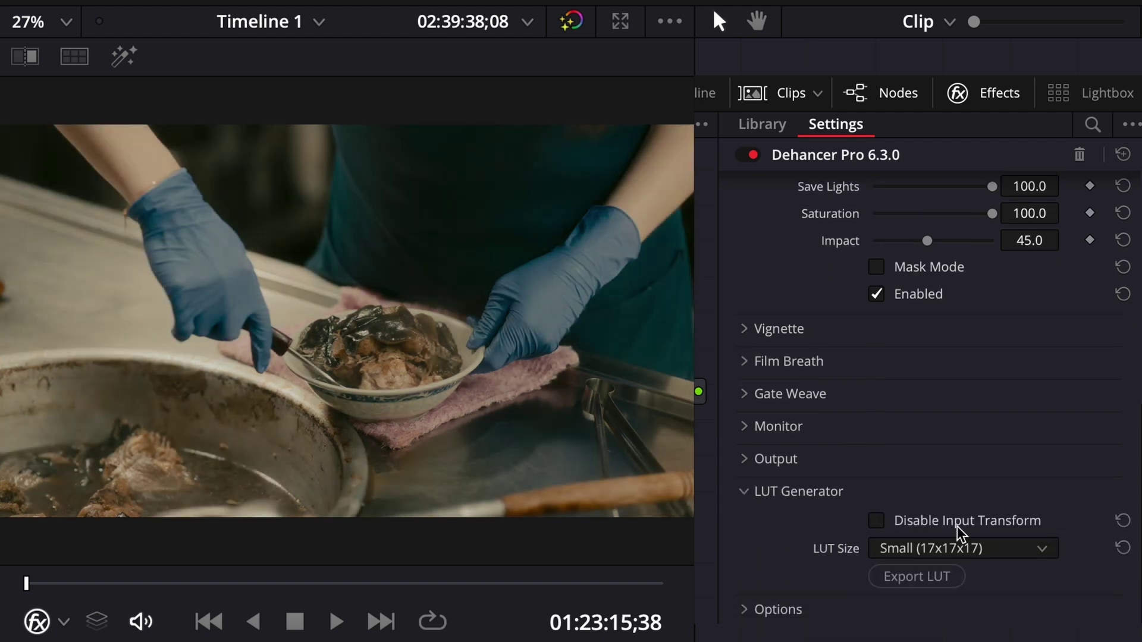
{"action": "left_click", "coordinate": [1010, 550]}
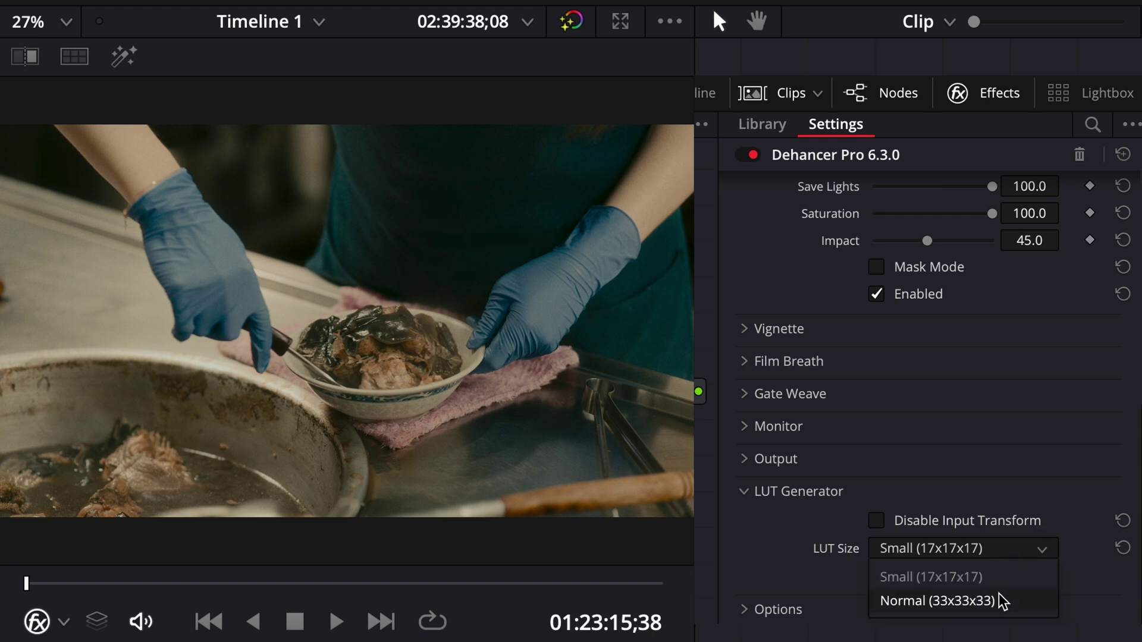
{"action": "left_click", "coordinate": [976, 545]}
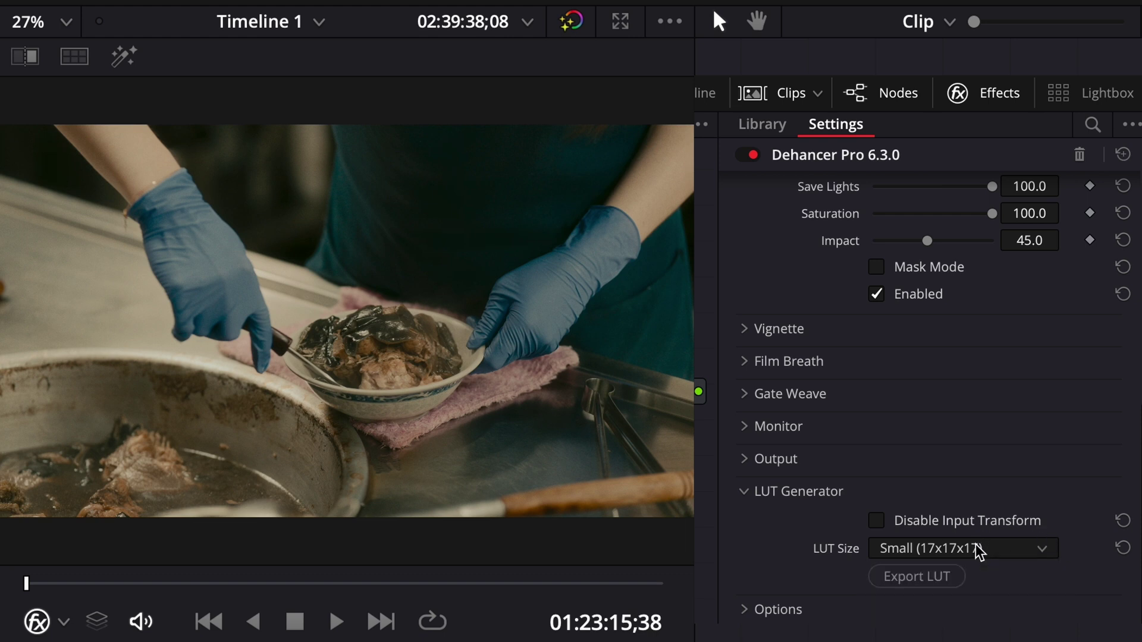
{"action": "left_click", "coordinate": [756, 492]}
{"action": "scroll", "coordinate": [756, 492], "scroll_direction": "up", "scroll_amount": 5}
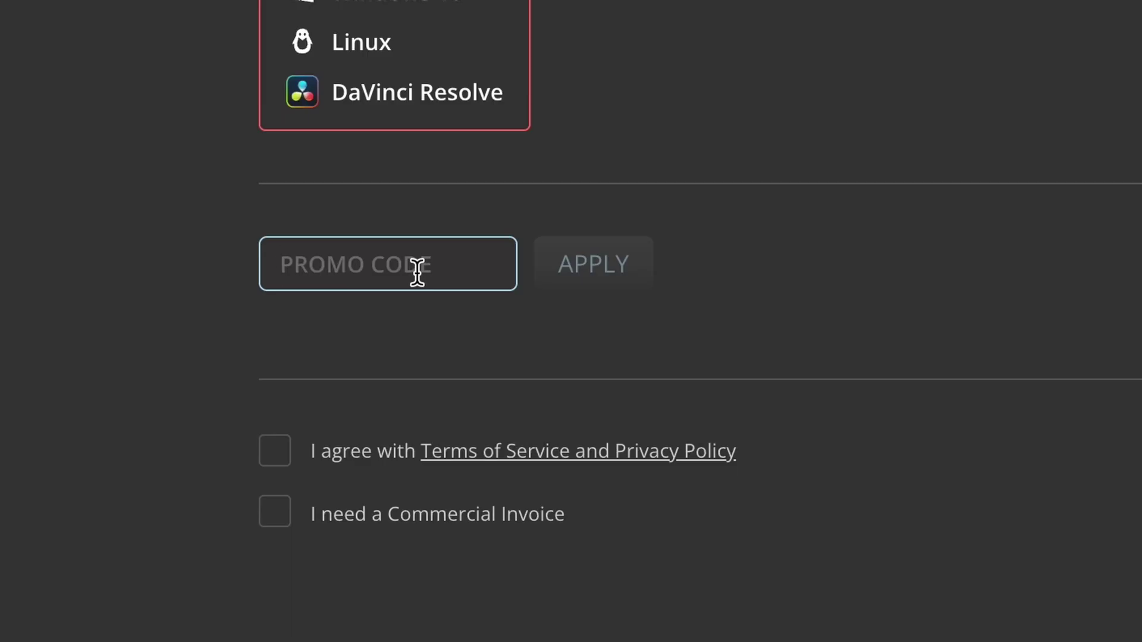
- Enter the promo code in the checkout form's PROMO CODE field and apply it
{"action": "type", "text": "CONSTANTINES"}
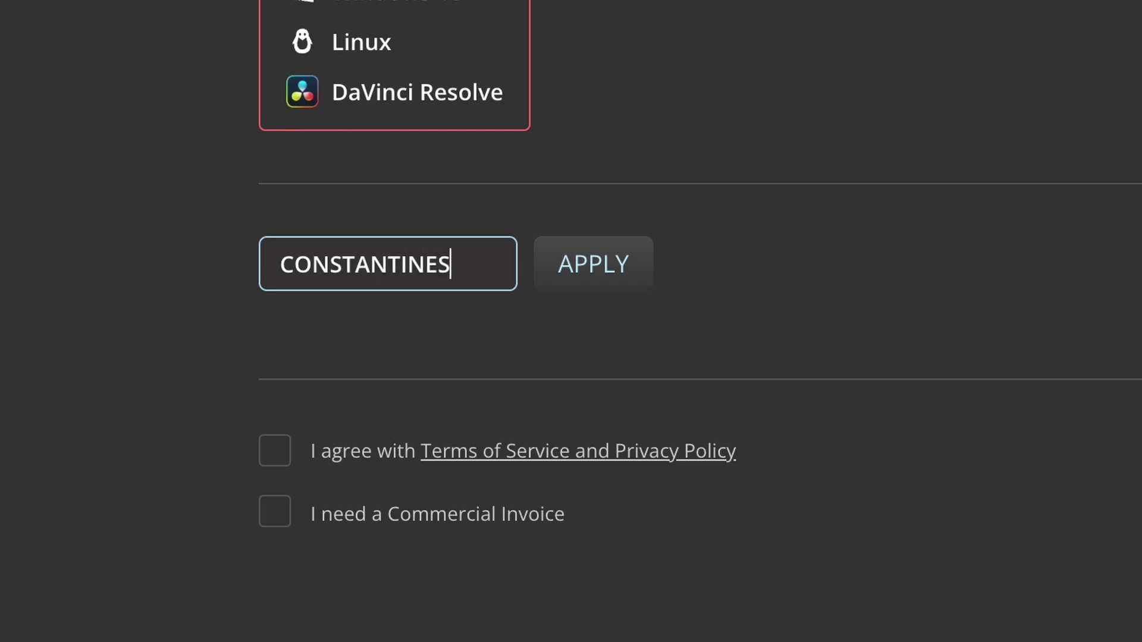
{"action": "left_click", "coordinate": [605, 267]}
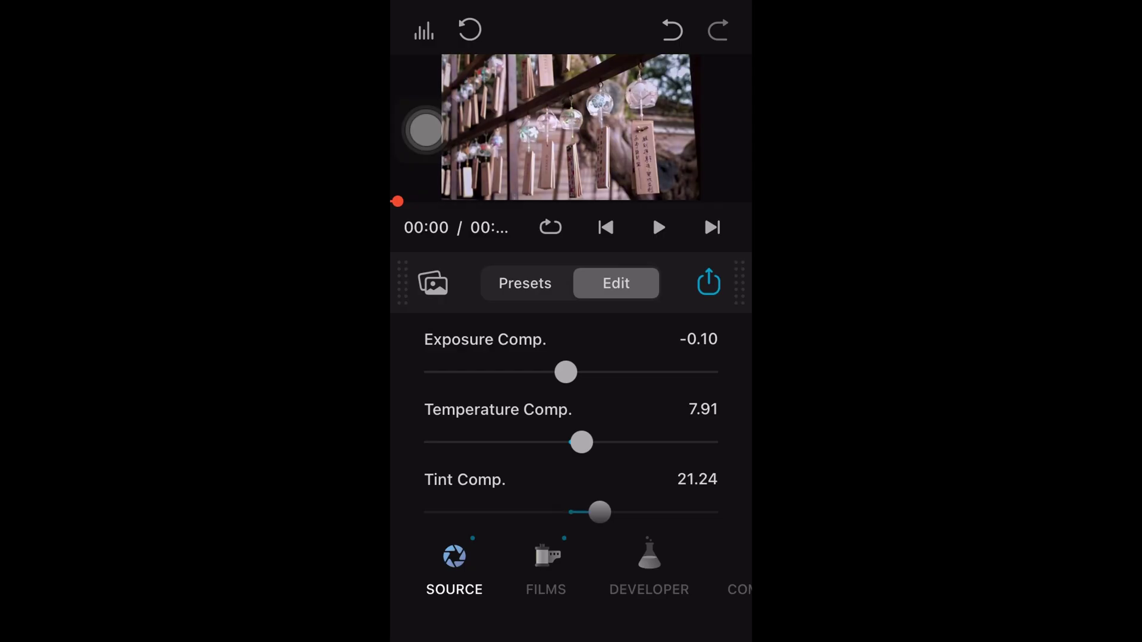
- Choose the Rollei CN200 film stock and lower Developer Contrast Boost to -17.50
{"action": "scroll", "coordinate": [571, 417], "scroll_direction": "right", "scroll_amount": 10}
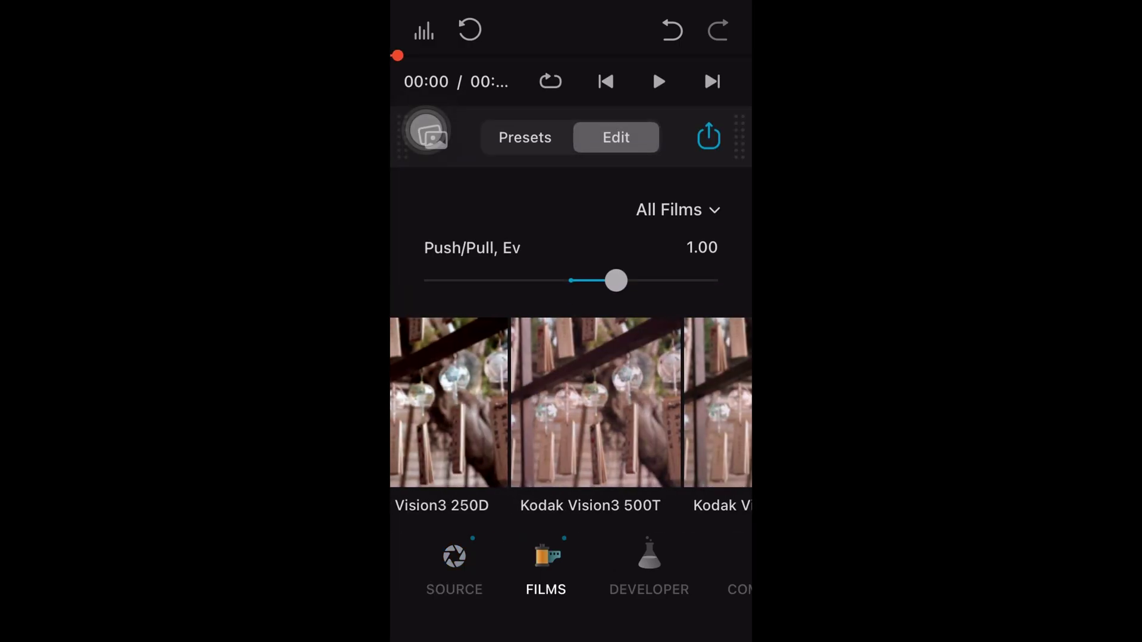
{"action": "scroll", "coordinate": [571, 416], "scroll_direction": "right", "scroll_amount": 5}
{"action": "left_click", "coordinate": [496, 416]}
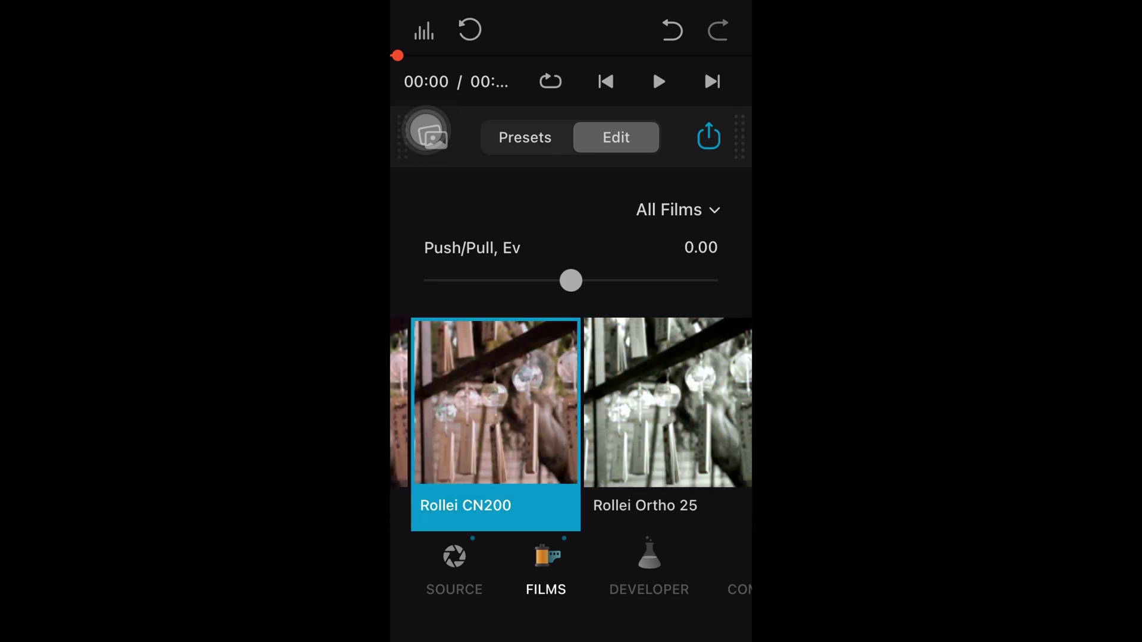
{"action": "left_click", "coordinate": [649, 571]}
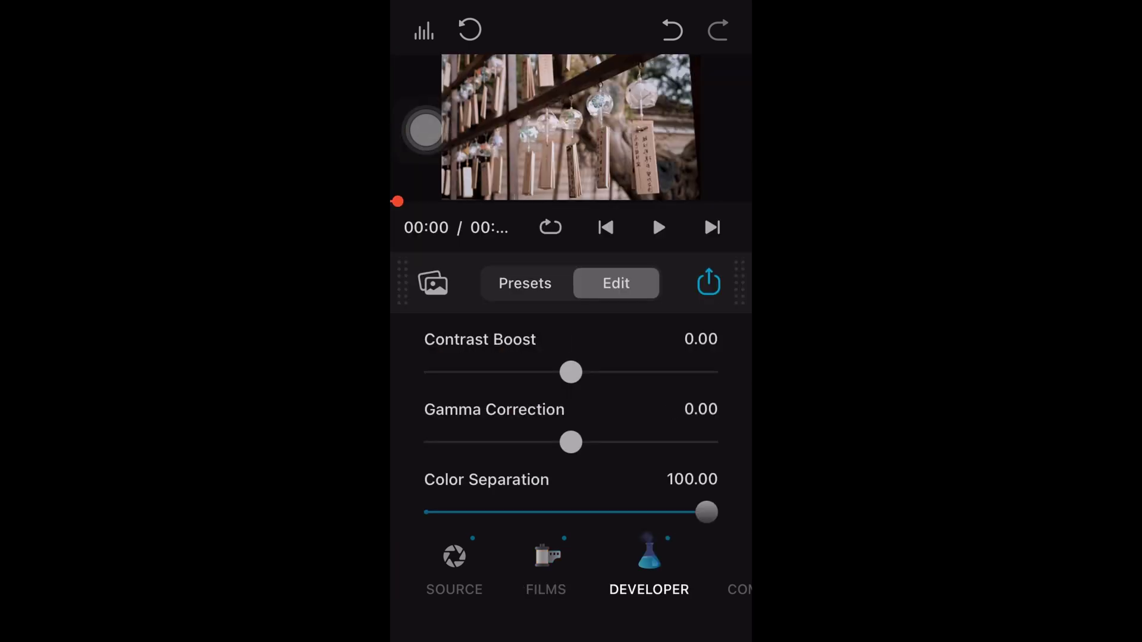
{"action": "left_click_drag", "start_coordinate": [571, 372], "coordinate": [546, 372]}
- Set the Expand White Point to 76.66 and Black Point to -2.70
{"action": "scroll", "coordinate": [571, 565], "scroll_direction": "right", "scroll_amount": 5}
{"action": "left_click", "coordinate": [670, 565]}
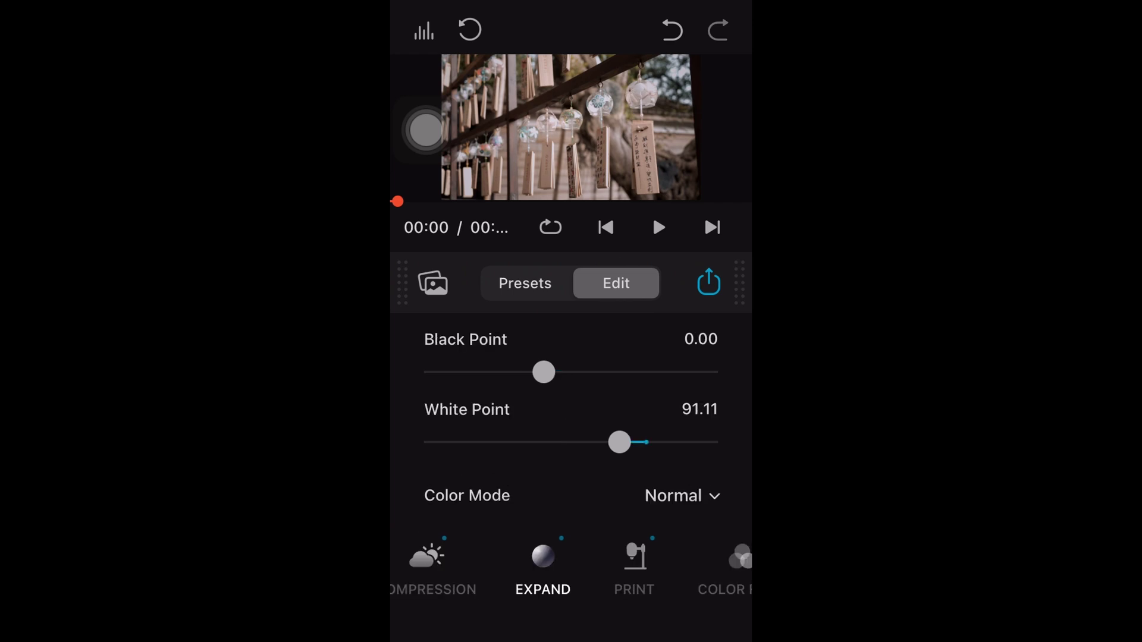
{"action": "left_click_drag", "start_coordinate": [620, 442], "coordinate": [576, 442]}
{"action": "left_click_drag", "start_coordinate": [544, 372], "coordinate": [528, 373]}
{"action": "scroll", "coordinate": [571, 565], "scroll_direction": "right", "scroll_amount": 4}
{"action": "left_click", "coordinate": [636, 565]}
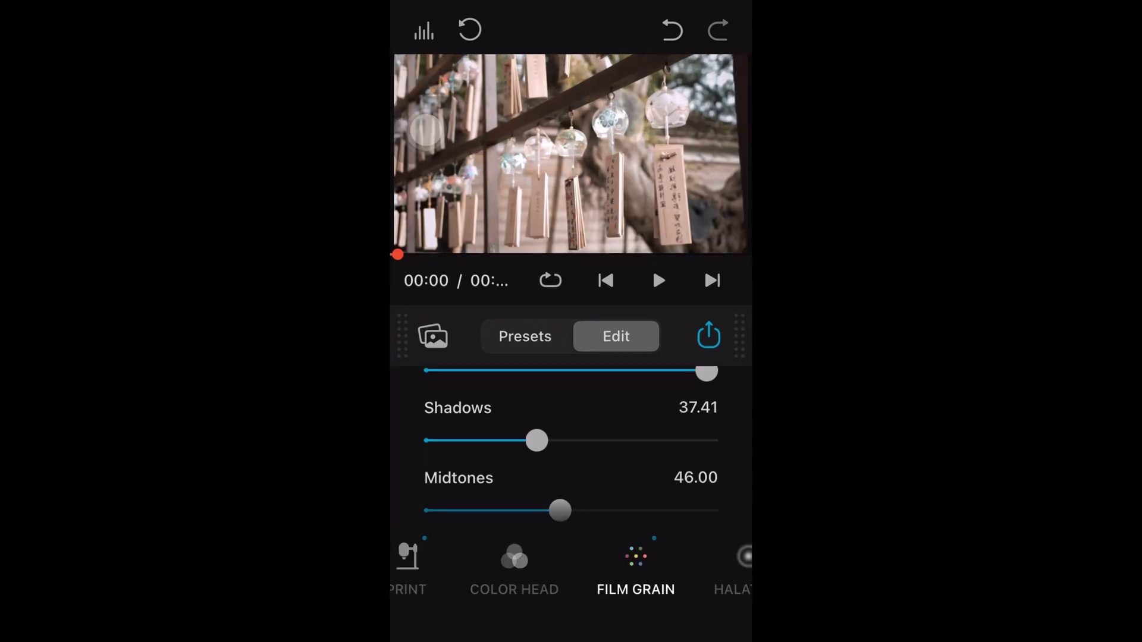
{"action": "scroll", "coordinate": [571, 566], "scroll_direction": "right", "scroll_amount": 4}
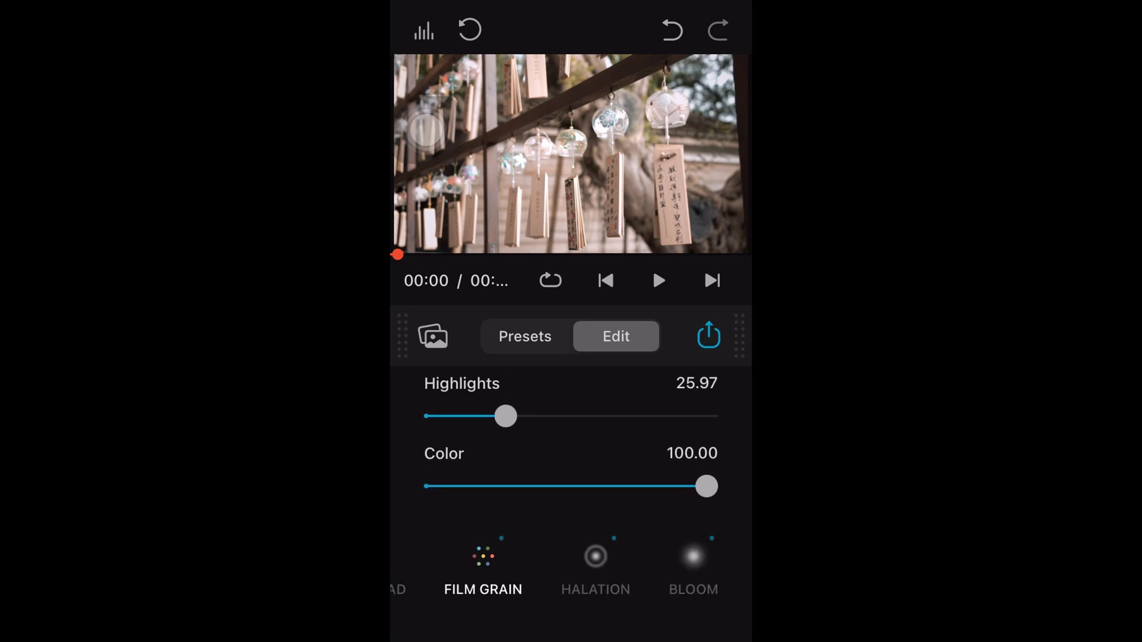